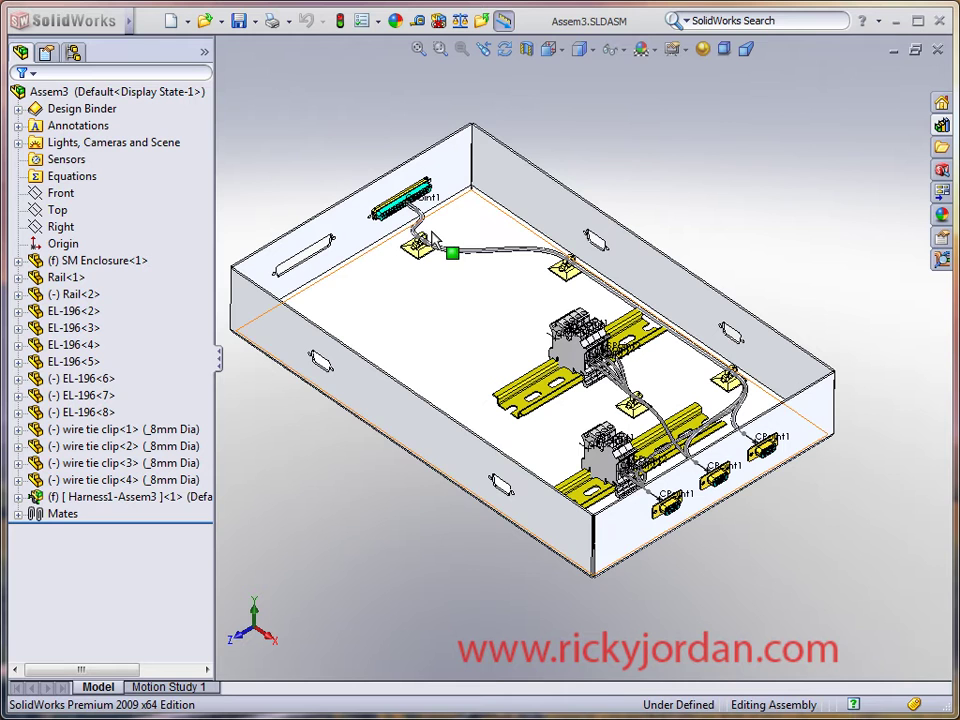
Zoom in on the harness at the upper-left connector and the first wire tie clip
{"action": "scroll", "coordinate": [437, 235], "scroll_direction": "down", "scroll_amount": 4}
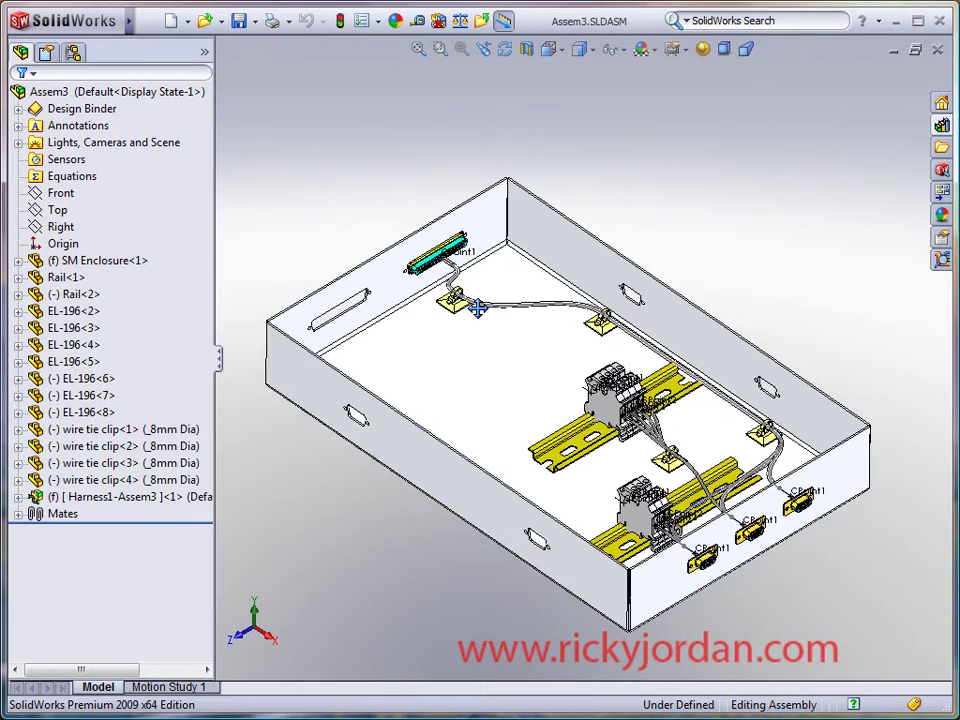
{"action": "scroll", "coordinate": [497, 330], "scroll_direction": "down", "scroll_amount": 6}
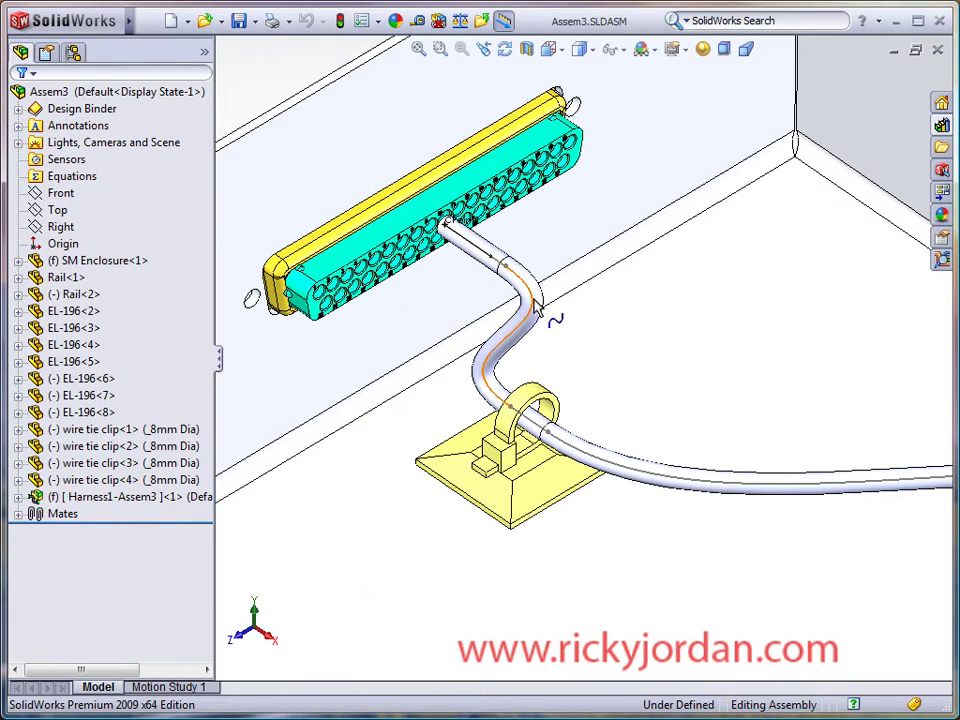
Open the Harness1 route for editing
{"action": "right_click", "coordinate": [537, 305]}
{"action": "left_click", "coordinate": [590, 421]}
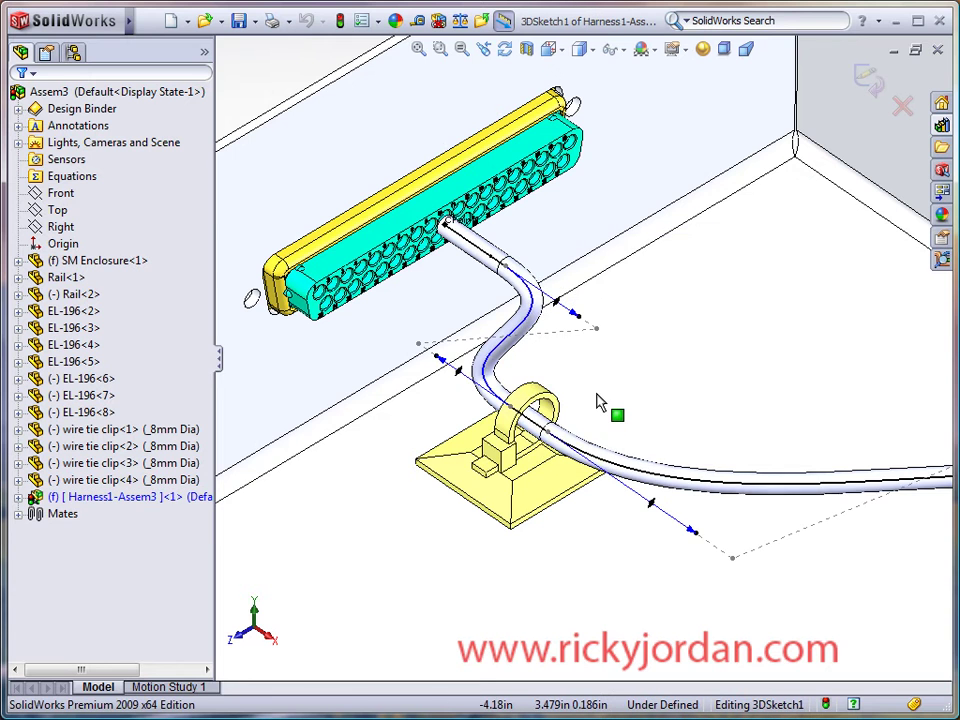
{"action": "scroll", "coordinate": [597, 402], "scroll_direction": "up", "scroll_amount": 2}
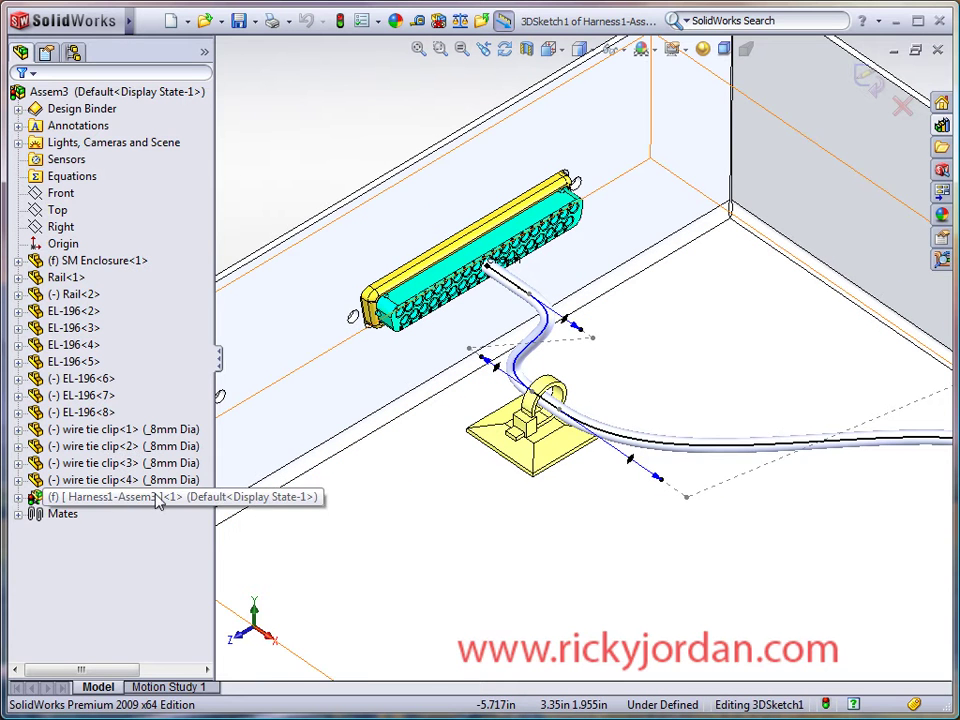
{"action": "scroll", "coordinate": [570, 367], "scroll_direction": "down", "scroll_amount": 1}
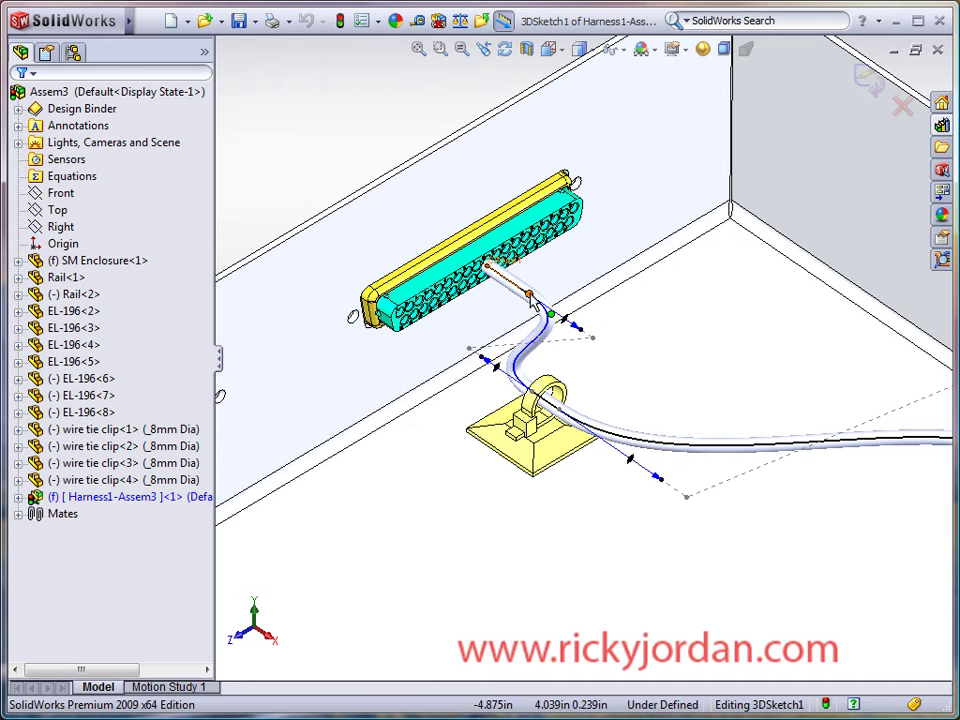
Drag the connector-side route point to X -7.615, Y 1.312, Z -2.000, reshaping the first bend
{"action": "left_click", "coordinate": [530, 302]}
{"action": "left_click_drag", "start_coordinate": [530, 302], "coordinate": [508, 276]}
{"action": "scroll", "coordinate": [508, 276], "scroll_direction": "up", "scroll_amount": 3}
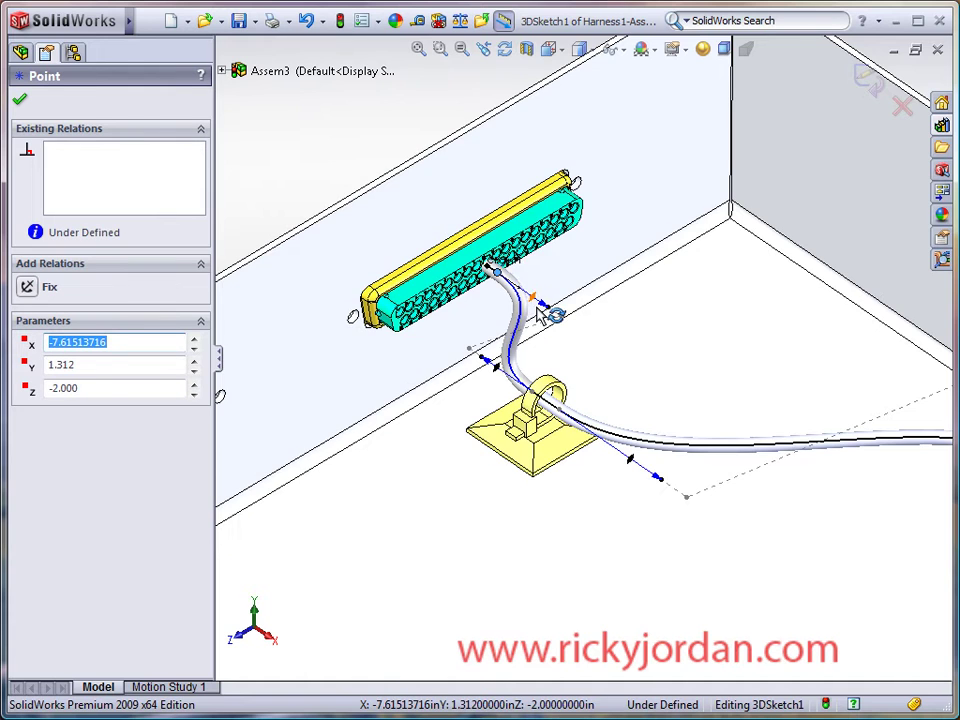
{"action": "scroll", "coordinate": [590, 310], "scroll_direction": "up", "scroll_amount": 2}
Switch to the Top view and slide wire tie clip 1 further right along the wires
{"action": "middle_click_drag", "start_coordinate": [606, 362], "coordinate": [575, 318]}
{"action": "key", "text": "space"}
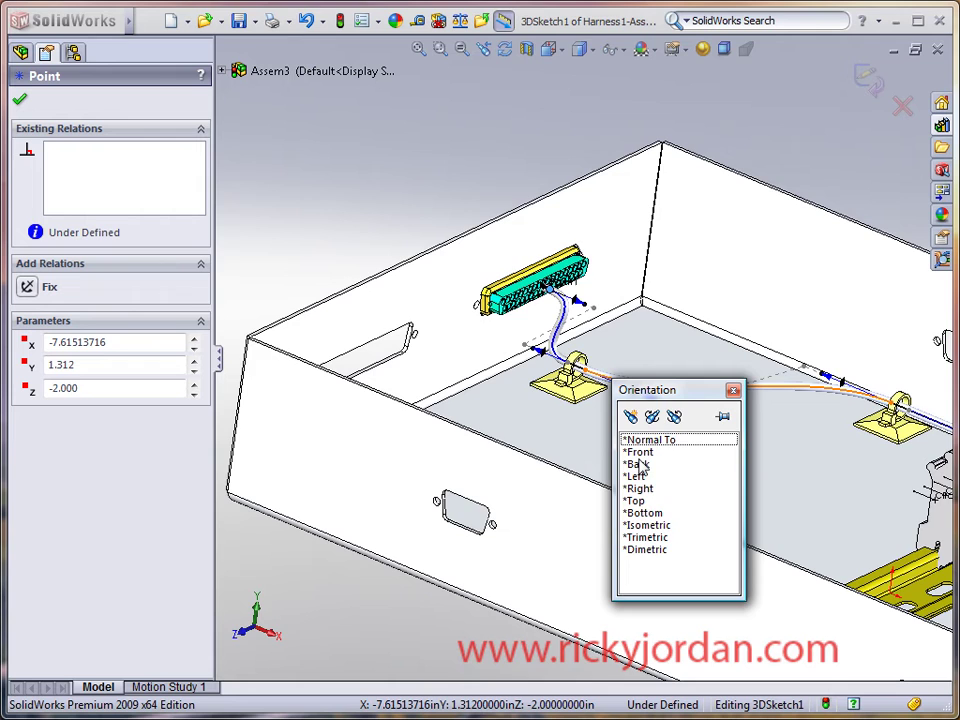
{"action": "double_click", "coordinate": [636, 501]}
{"action": "scroll", "coordinate": [330, 300], "scroll_direction": "down", "scroll_amount": 5}
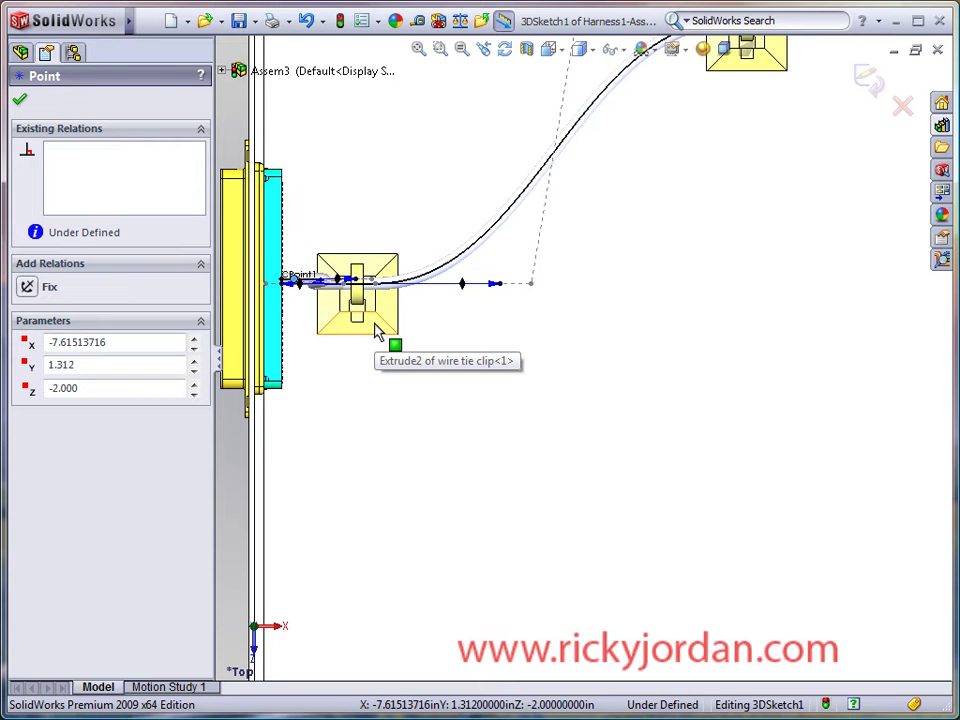
{"action": "left_click_drag", "start_coordinate": [378, 332], "coordinate": [437, 324]}
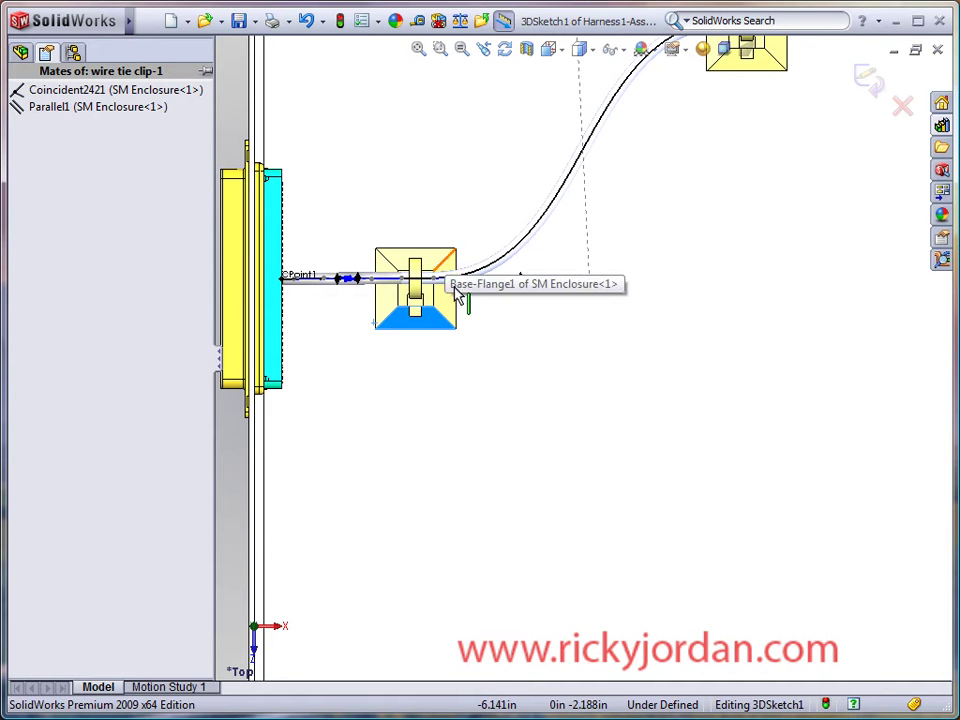
{"action": "left_click_drag", "start_coordinate": [454, 314], "coordinate": [460, 307]}
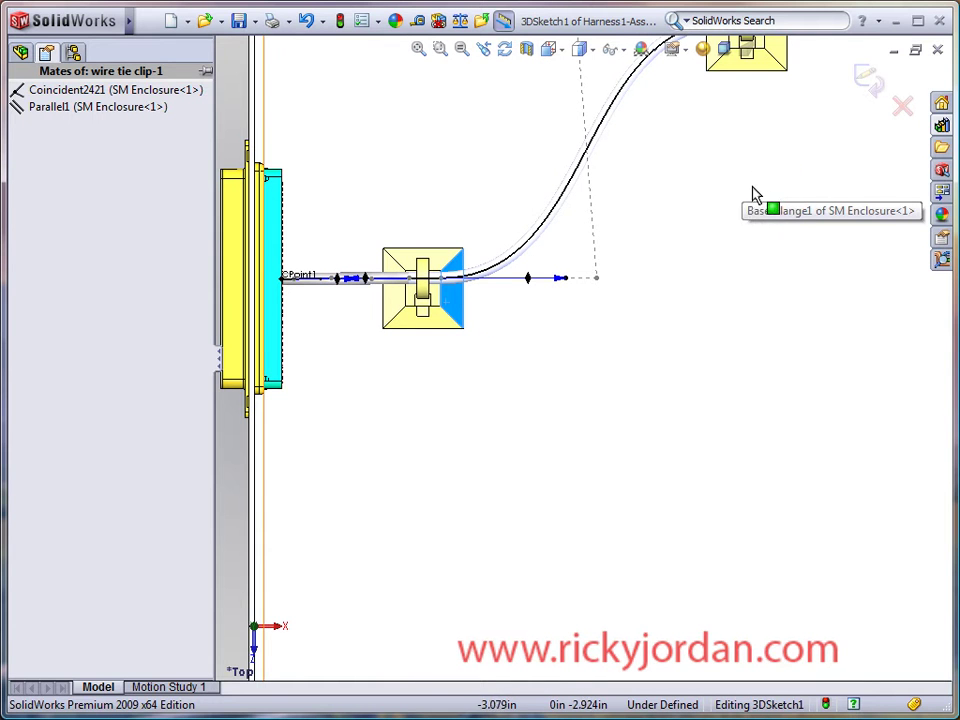
Return to the Top view and slide wire tie clip 3 further right along the wires
{"action": "key", "text": "z"}
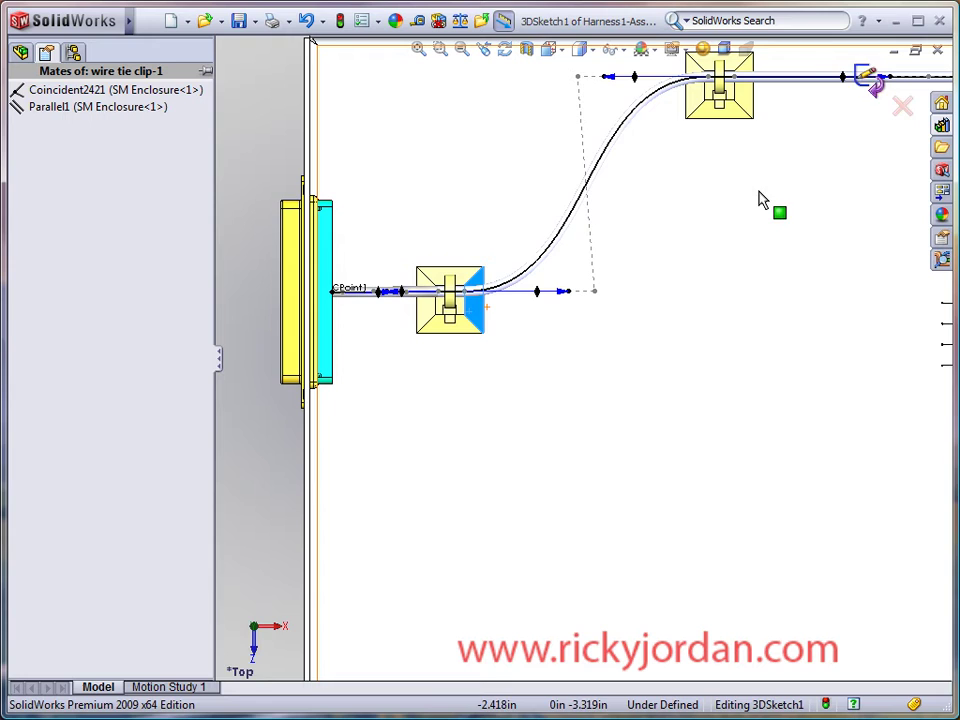
{"action": "middle_click_drag", "start_coordinate": [546, 368], "coordinate": [514, 264]}
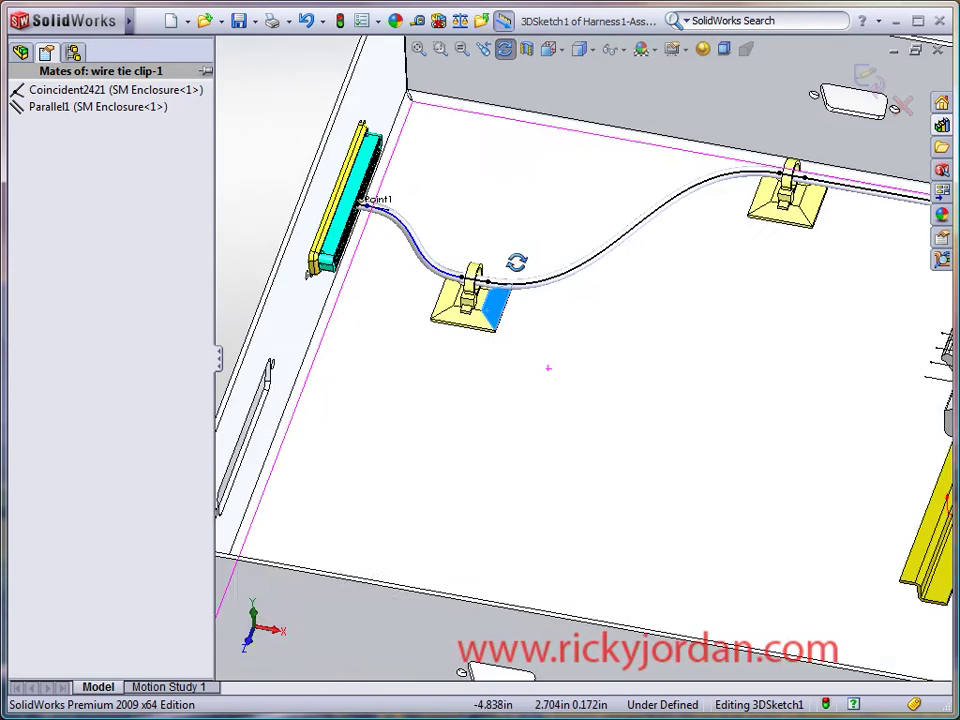
{"action": "key", "text": "z"}
{"action": "key", "text": "space"}
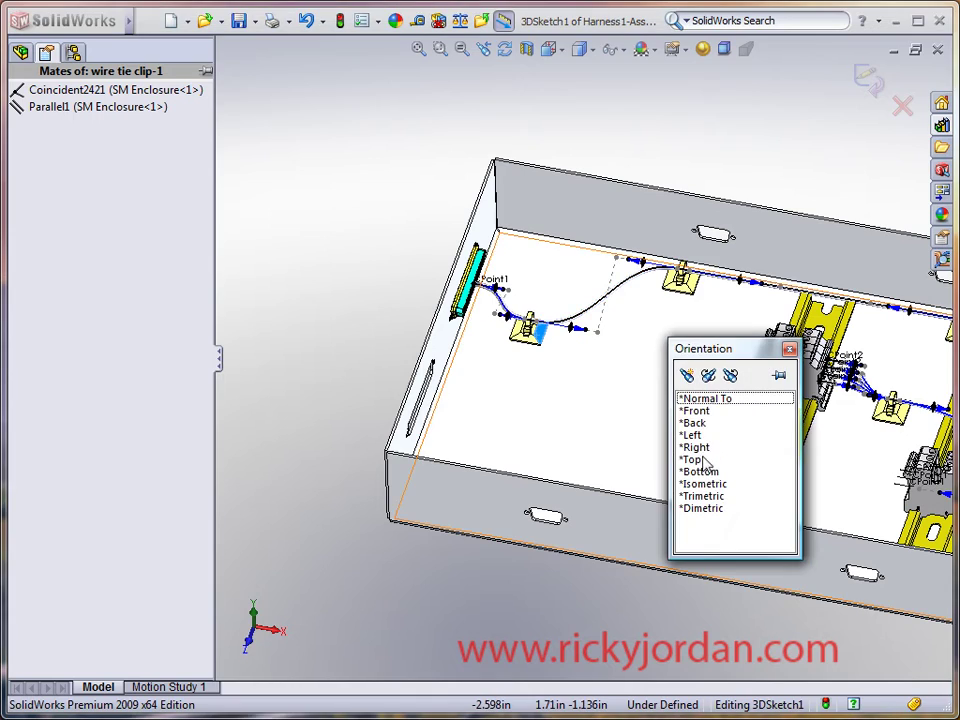
{"action": "left_click", "coordinate": [703, 460]}
{"action": "scroll", "coordinate": [789, 300], "scroll_direction": "down", "scroll_amount": 8}
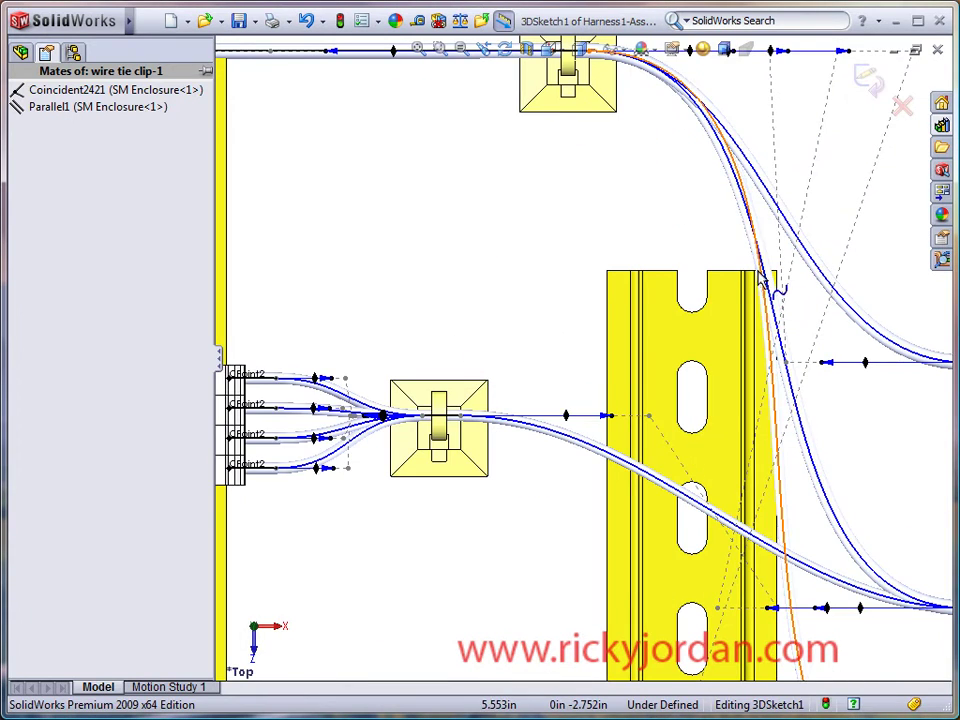
{"action": "scroll", "coordinate": [766, 285], "scroll_direction": "up", "scroll_amount": 3}
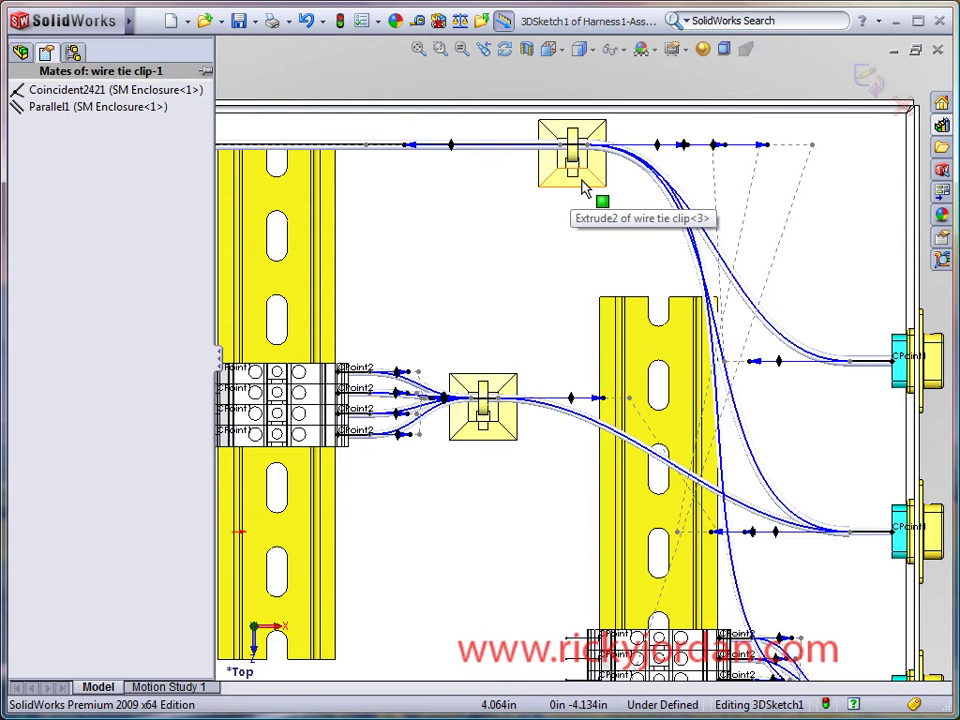
{"action": "left_click_drag", "start_coordinate": [585, 188], "coordinate": [639, 186]}
{"action": "scroll", "coordinate": [712, 284], "scroll_direction": "up", "scroll_amount": 3}
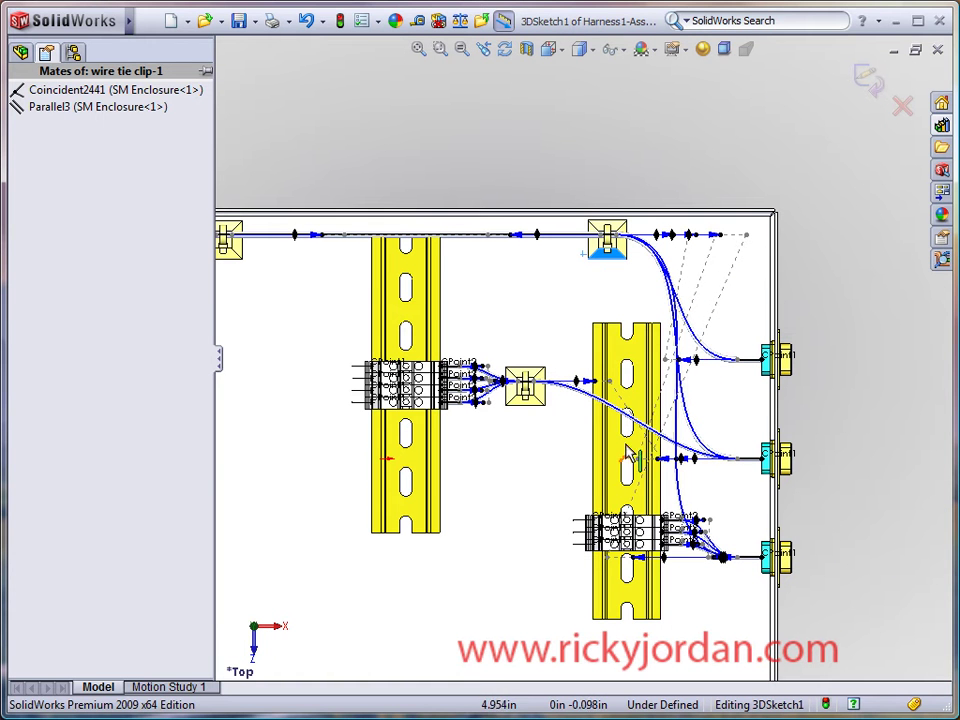
{"action": "key", "text": "space"}
Orbit from Top into a 3D view and zoom around the rerouted wires near the terminal blocks
{"action": "key", "text": "Escape"}
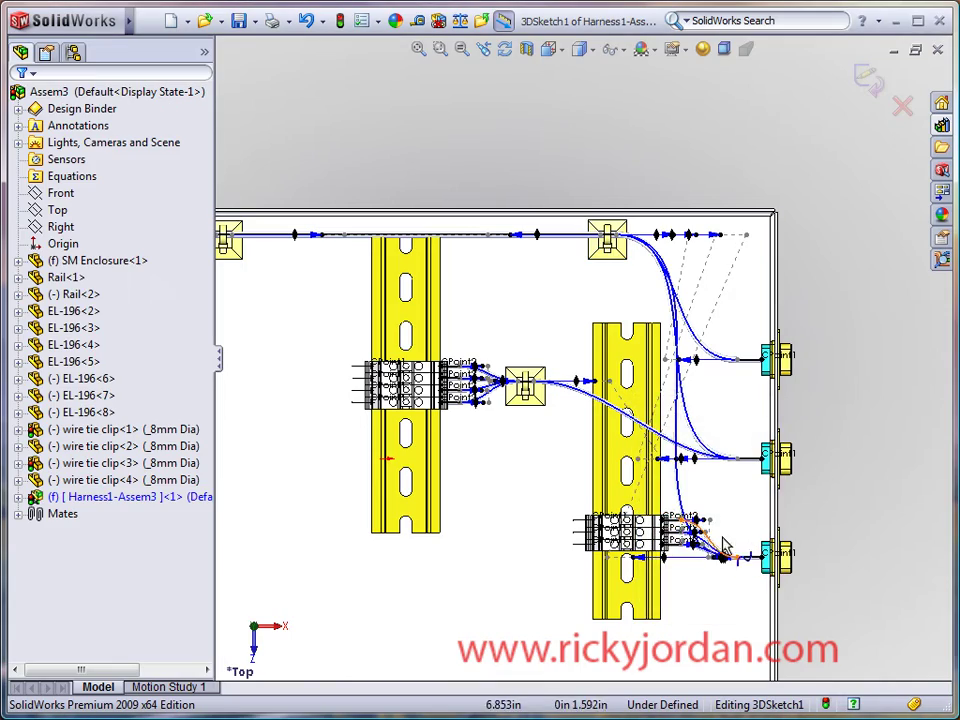
{"action": "middle_click_drag", "start_coordinate": [725, 545], "coordinate": [550, 428]}
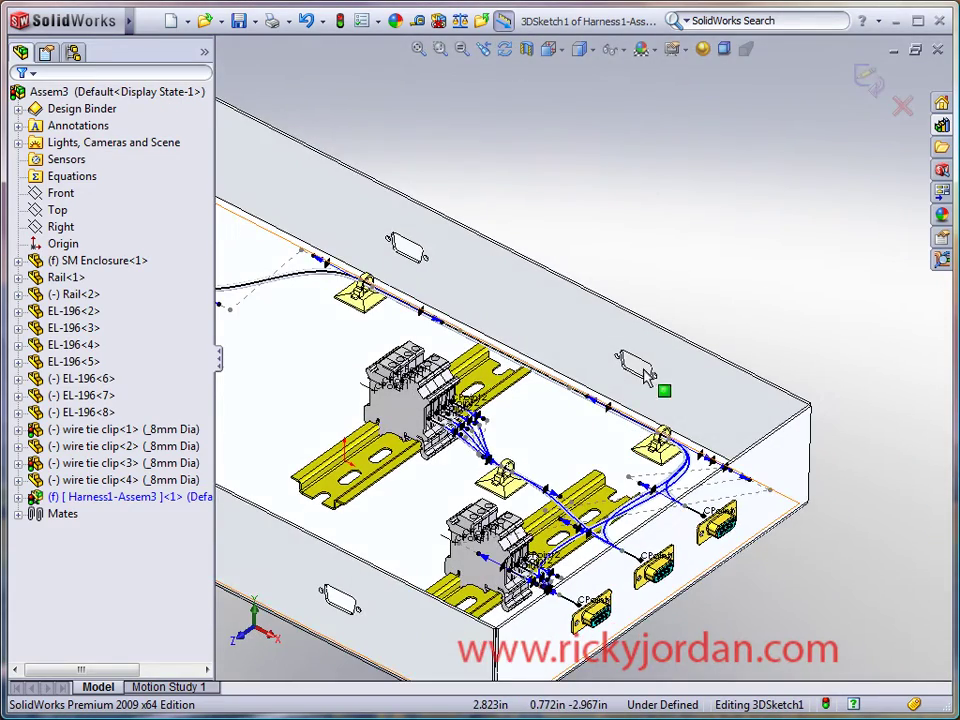
{"action": "scroll", "coordinate": [660, 380], "scroll_direction": "down", "scroll_amount": 5}
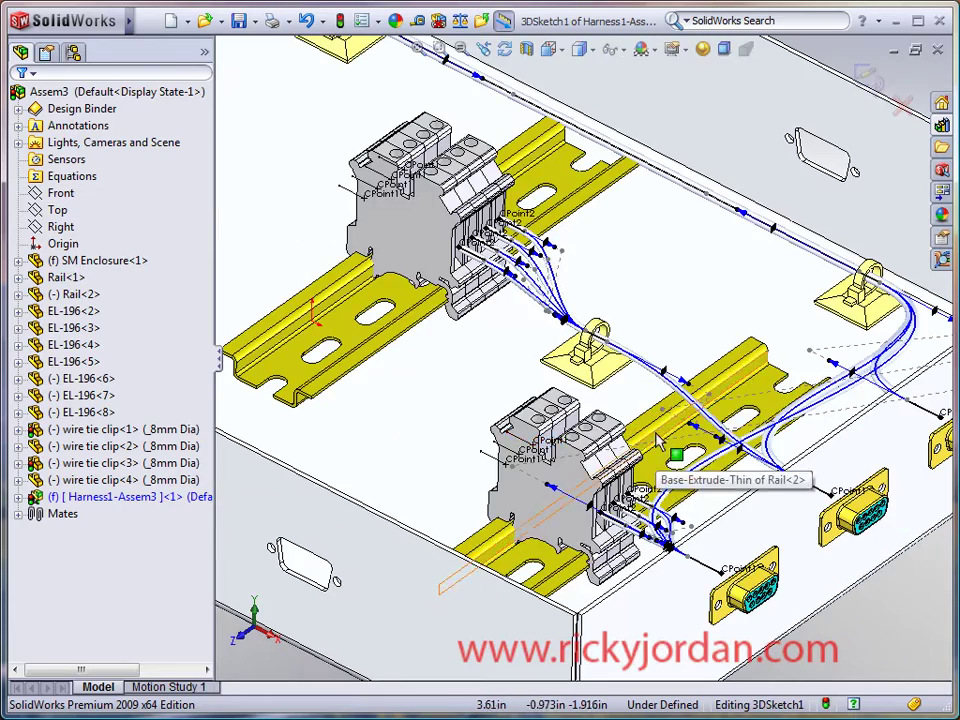
{"action": "scroll", "coordinate": [660, 440], "scroll_direction": "up", "scroll_amount": 5}
{"action": "mouse_move", "coordinate": [660, 440]}
{"action": "middle_mouse_down"}
{"action": "mouse_move", "coordinate": [650, 470]}
{"action": "mouse_move", "coordinate": [655, 455]}
{"action": "middle_mouse_up"}
{"action": "scroll", "coordinate": [655, 455], "scroll_direction": "down", "scroll_amount": 5}
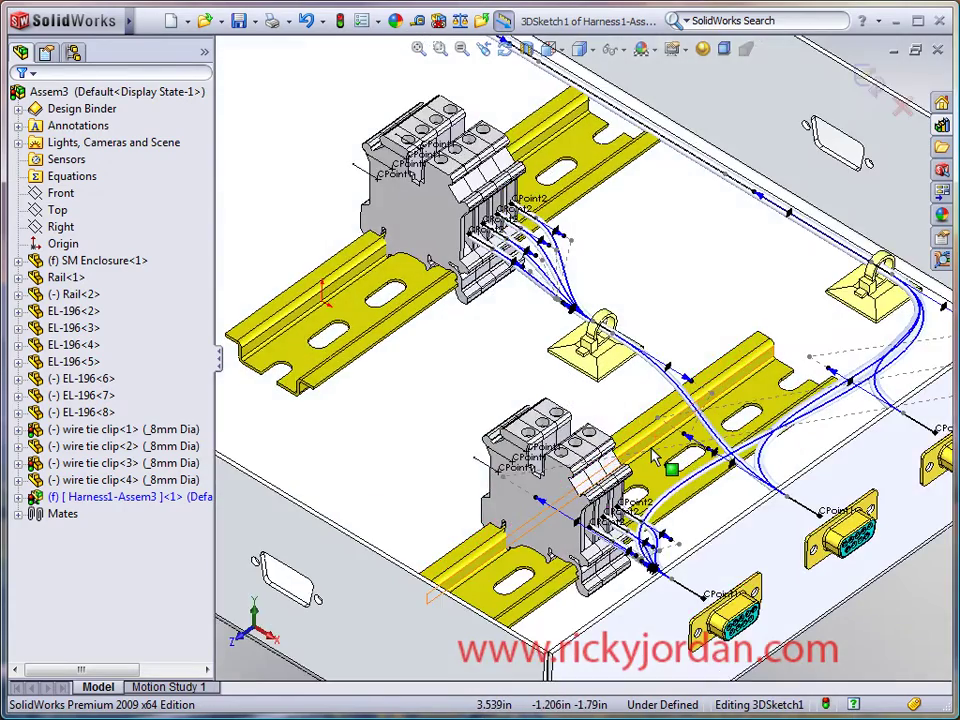
{"action": "scroll", "coordinate": [655, 452], "scroll_direction": "up", "scroll_amount": 5}
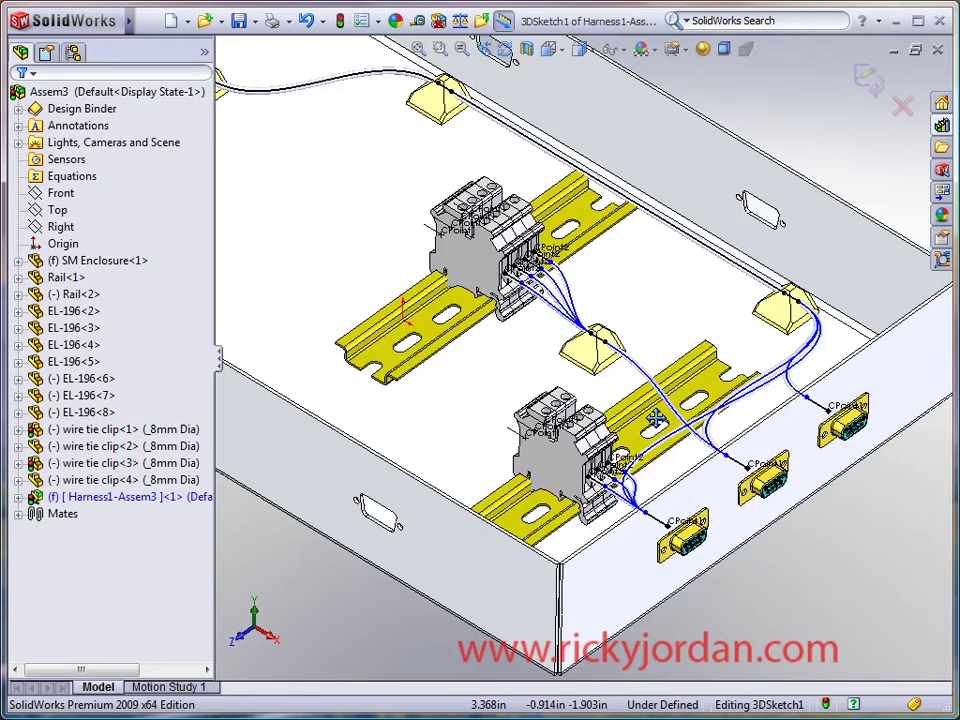
{"action": "scroll", "coordinate": [660, 435], "scroll_direction": "down", "scroll_amount": 3}
{"action": "scroll", "coordinate": [660, 430], "scroll_direction": "up", "scroll_amount": 3}
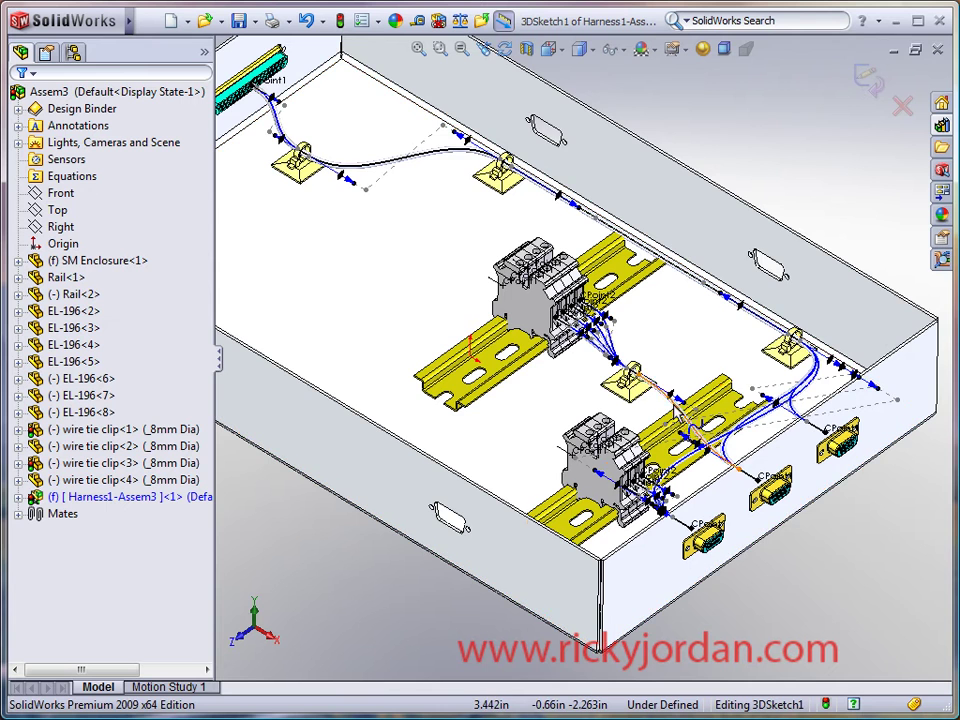
{"action": "scroll", "coordinate": [690, 428], "scroll_direction": "down", "scroll_amount": 2}
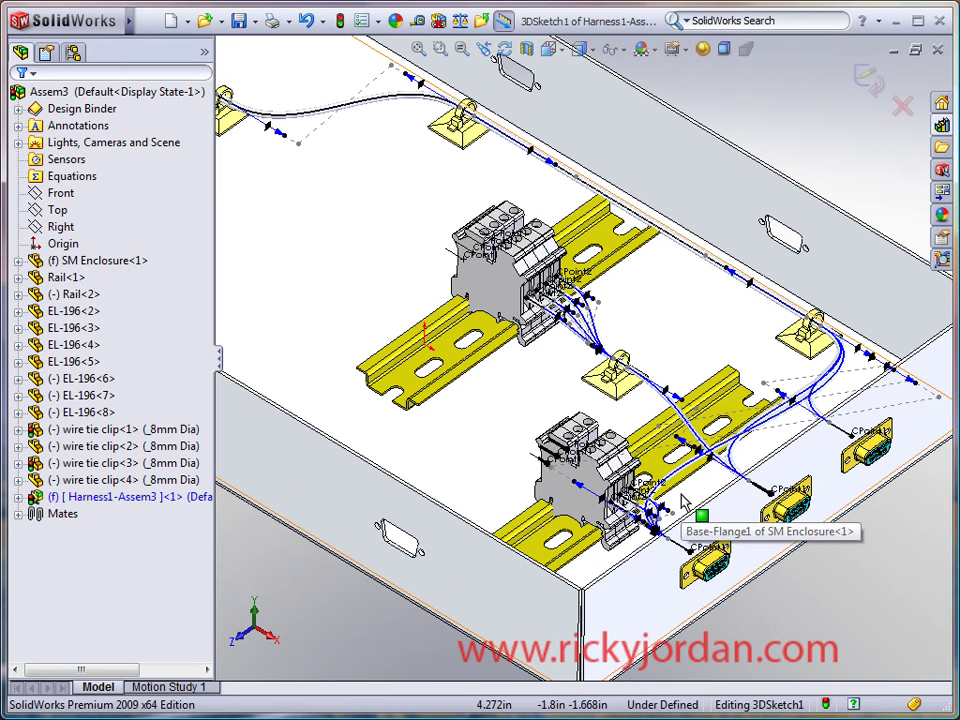
{"action": "scroll", "coordinate": [683, 503], "scroll_direction": "down", "scroll_amount": 1}
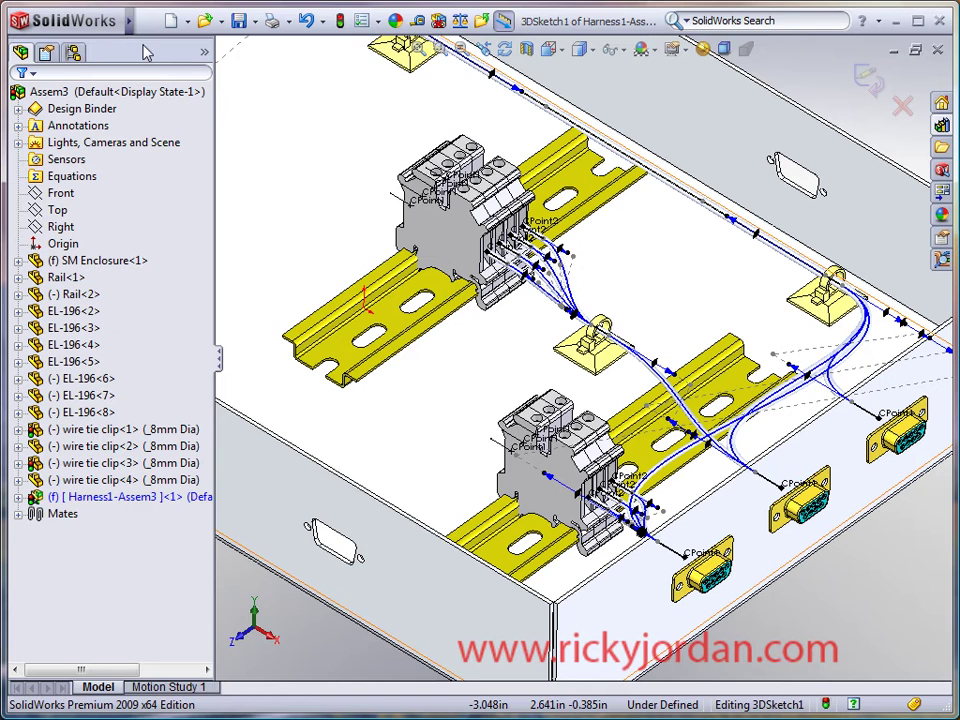
Start editing the harness wires from the Routing menu and open the Electrical Library
{"action": "mouse_move", "coordinate": [128, 21]}
{"action": "left_click", "coordinate": [382, 21]}
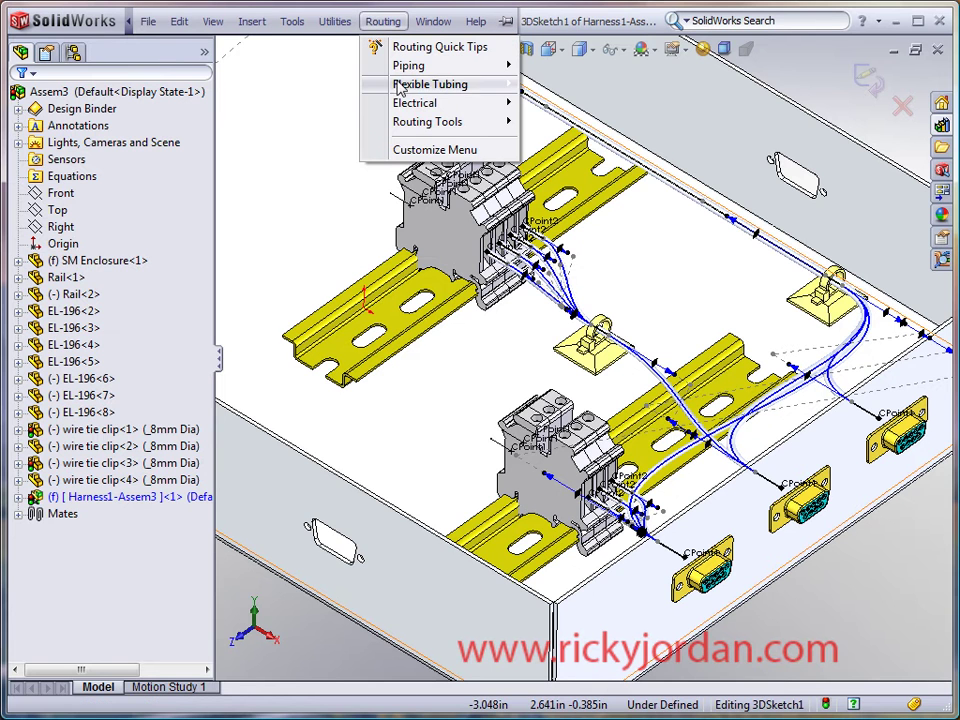
{"action": "mouse_move", "coordinate": [403, 105]}
{"action": "left_click", "coordinate": [545, 253]}
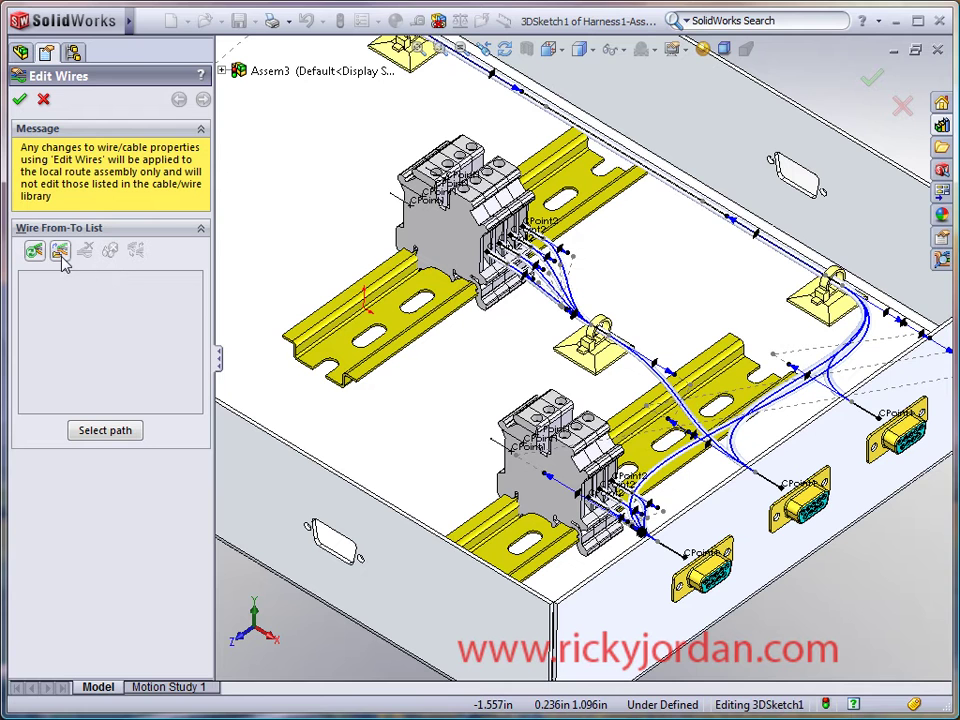
{"action": "left_click", "coordinate": [60, 253]}
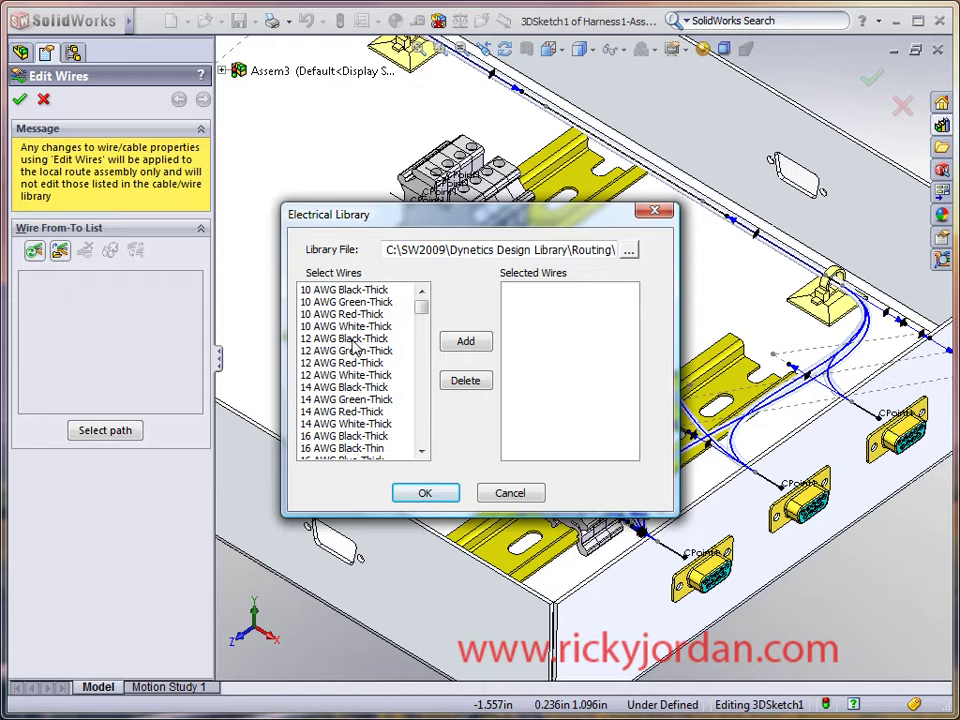
Add the 22 AWG Black, Blue, Brown and Green Thin wires from the library
{"action": "left_click", "coordinate": [348, 378]}
{"action": "scroll", "coordinate": [349, 386], "scroll_direction": "down", "scroll_amount": 3}
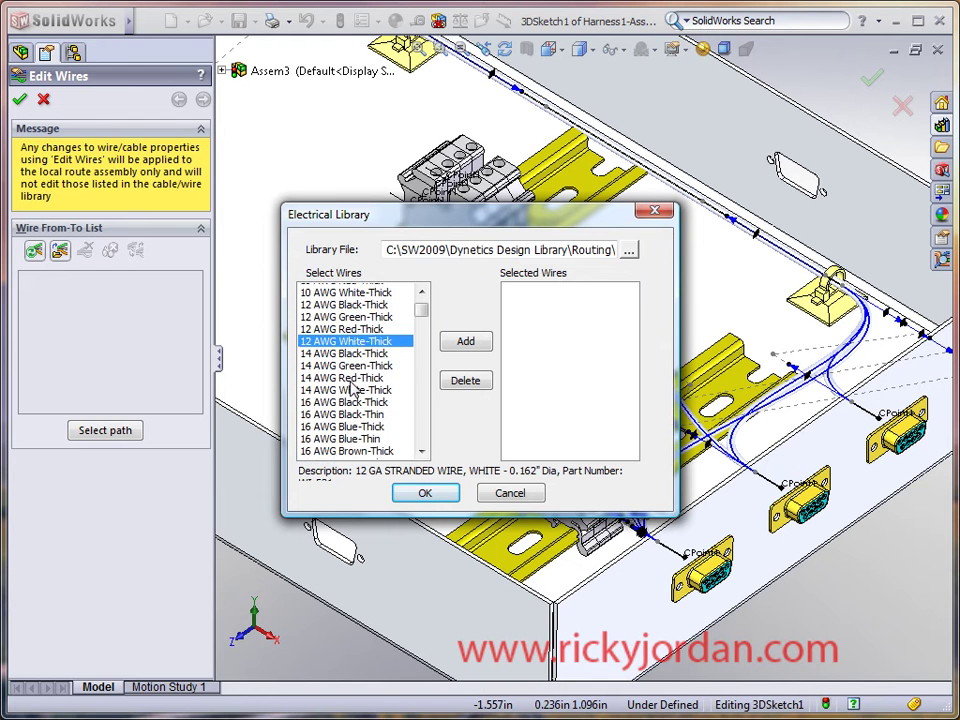
{"action": "scroll", "coordinate": [352, 389], "scroll_direction": "down", "scroll_amount": 7}
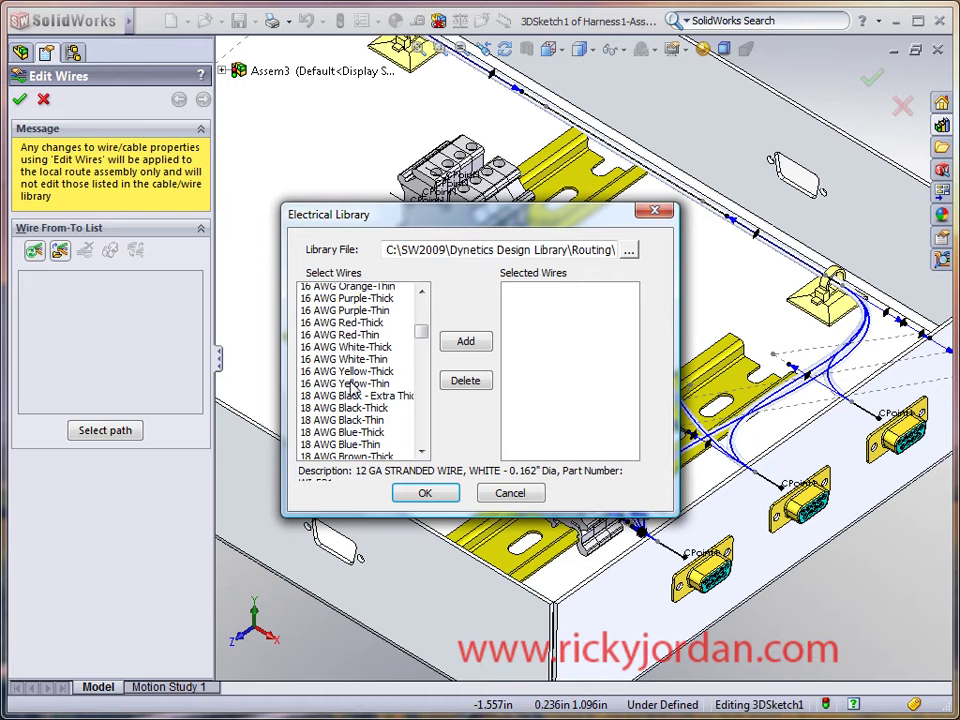
{"action": "scroll", "coordinate": [352, 389], "scroll_direction": "down", "scroll_amount": 6}
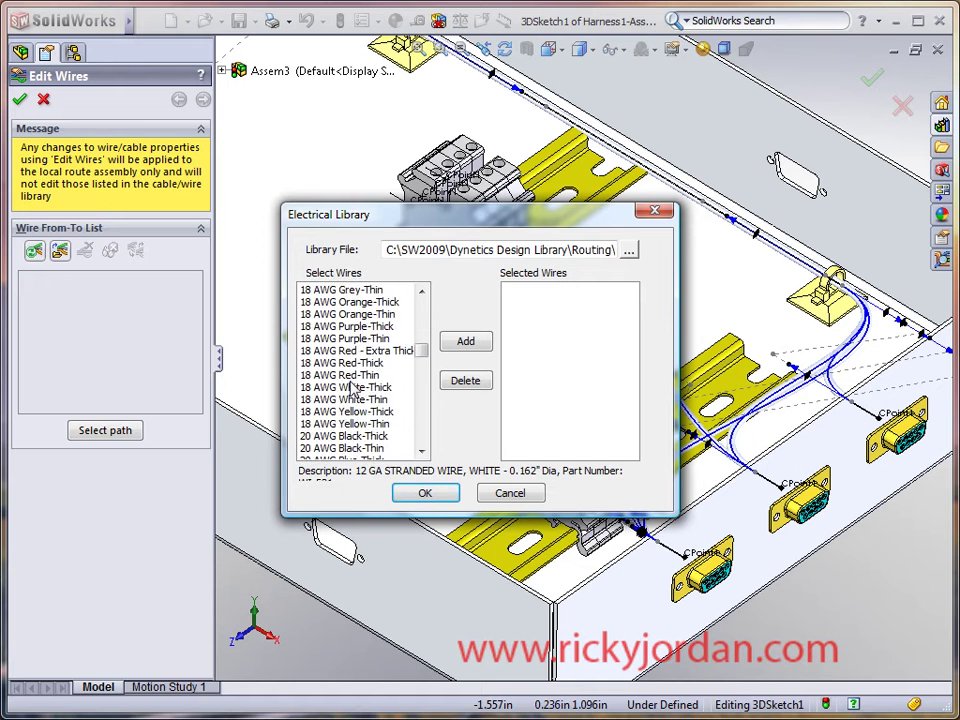
{"action": "scroll", "coordinate": [352, 389], "scroll_direction": "down", "scroll_amount": 3}
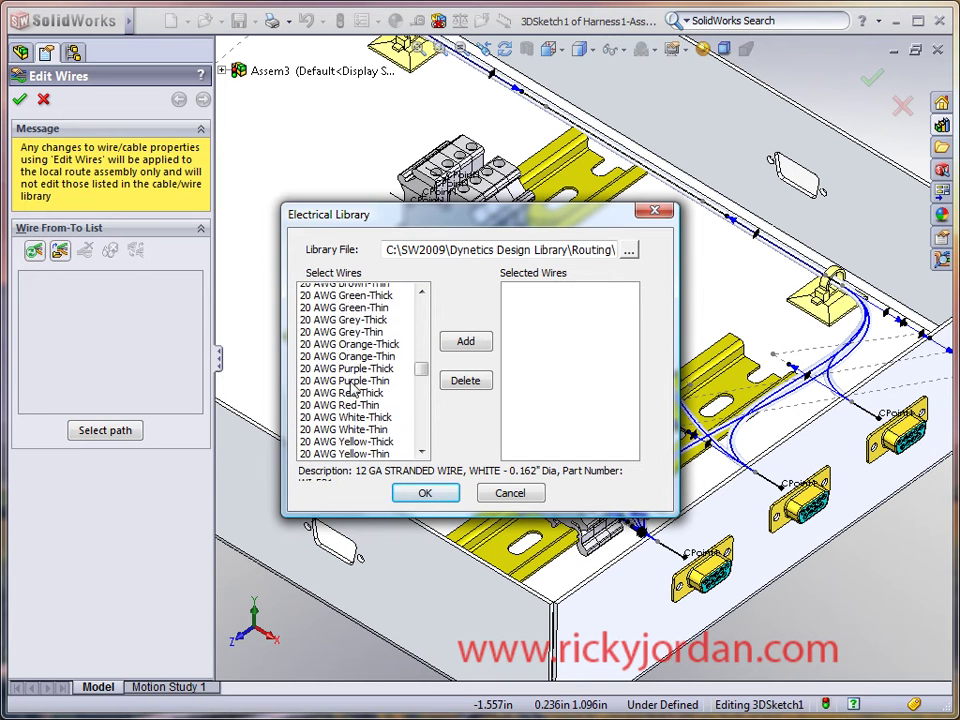
{"action": "scroll", "coordinate": [362, 389], "scroll_direction": "down", "scroll_amount": 3}
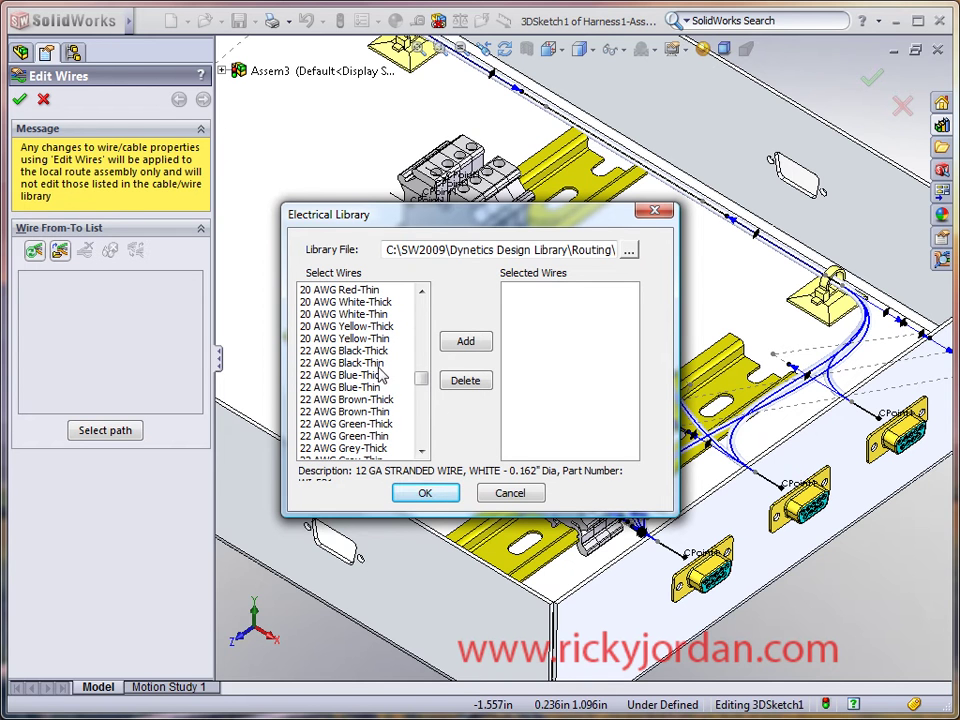
{"action": "left_click", "coordinate": [360, 363]}
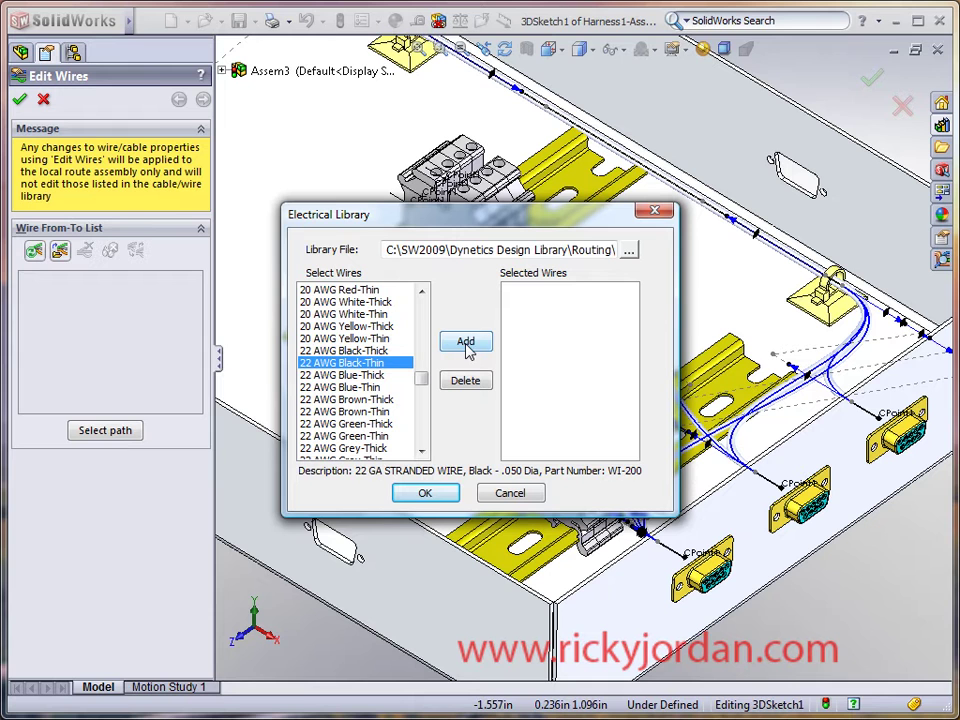
{"action": "left_click", "coordinate": [466, 343]}
{"action": "left_click", "coordinate": [405, 387]}
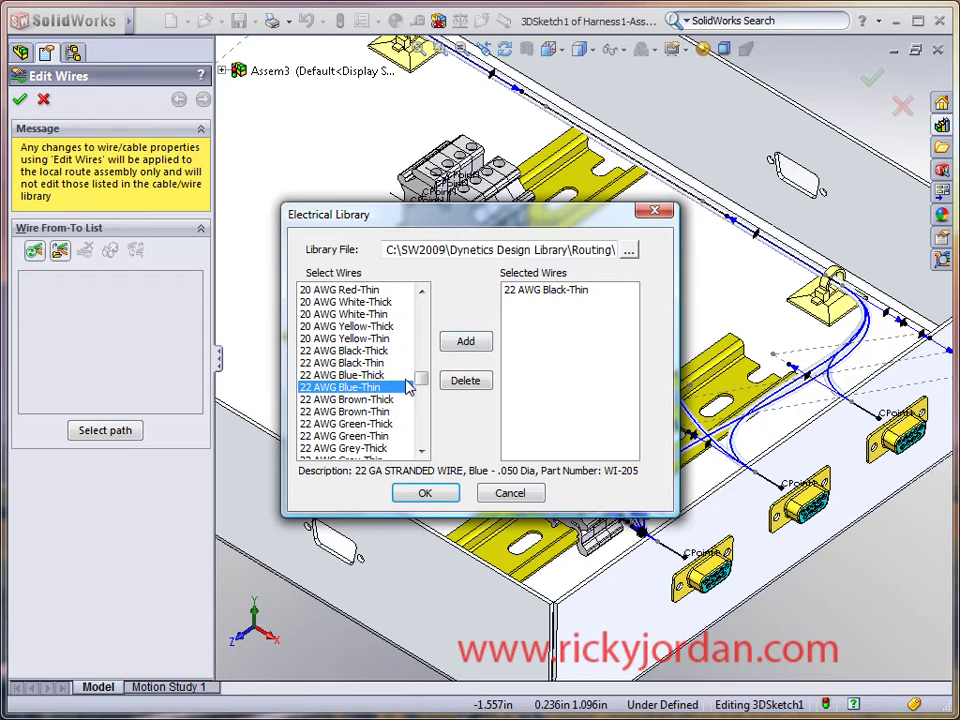
{"action": "left_click", "coordinate": [466, 345]}
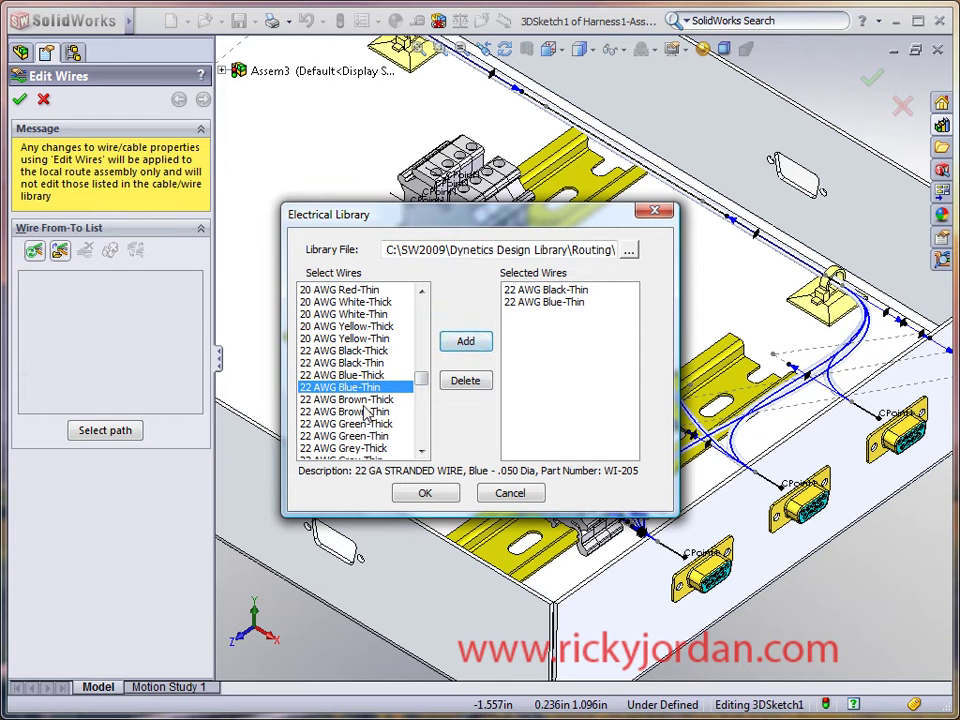
{"action": "left_click", "coordinate": [405, 411]}
{"action": "left_click", "coordinate": [463, 342]}
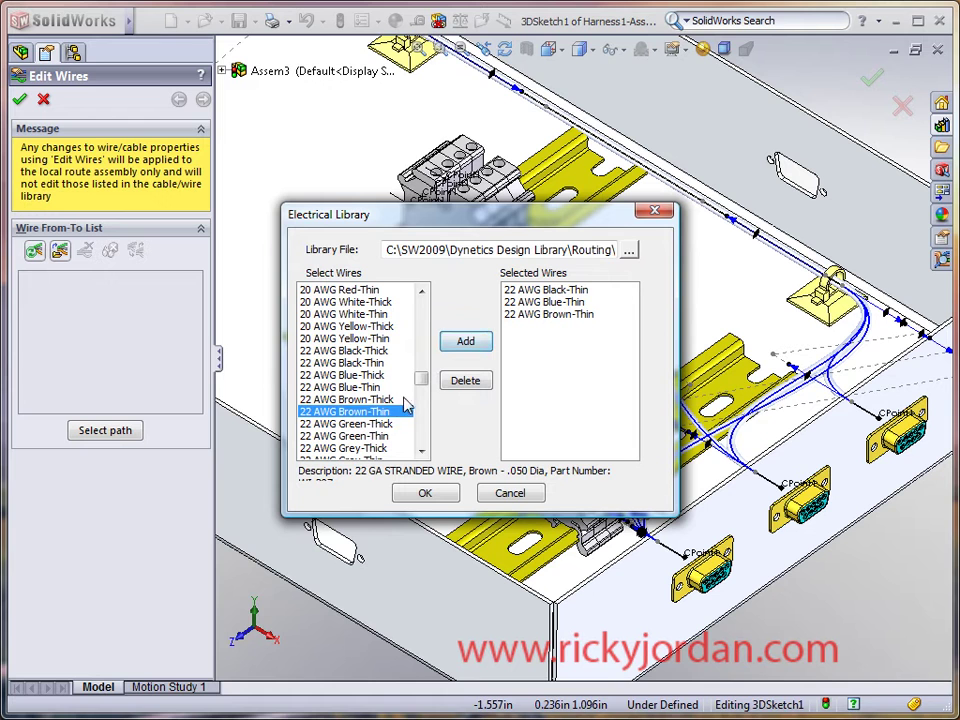
{"action": "left_click", "coordinate": [366, 437]}
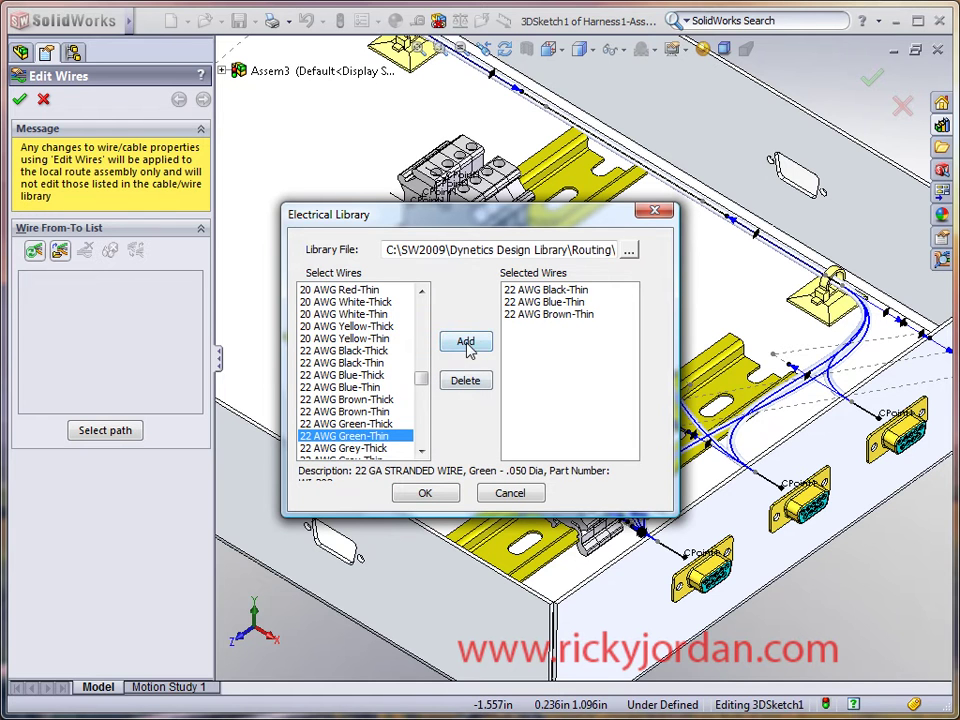
{"action": "left_click", "coordinate": [466, 342]}
{"action": "left_click", "coordinate": [422, 451]}
{"action": "left_click", "coordinate": [422, 451]}
{"action": "left_click", "coordinate": [422, 451]}
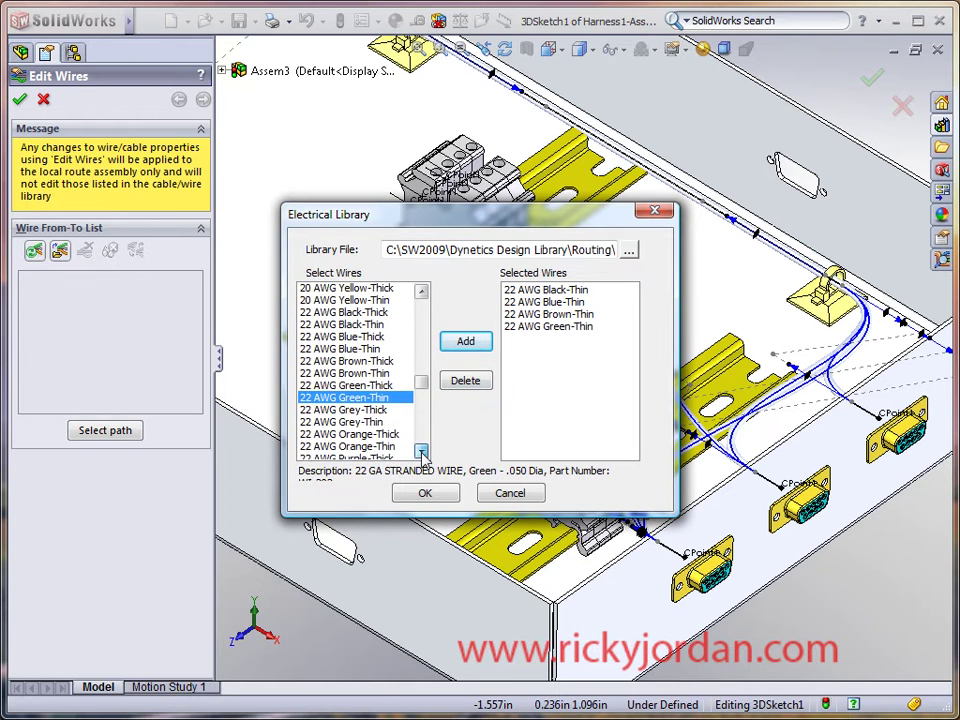
{"action": "left_click", "coordinate": [422, 451]}
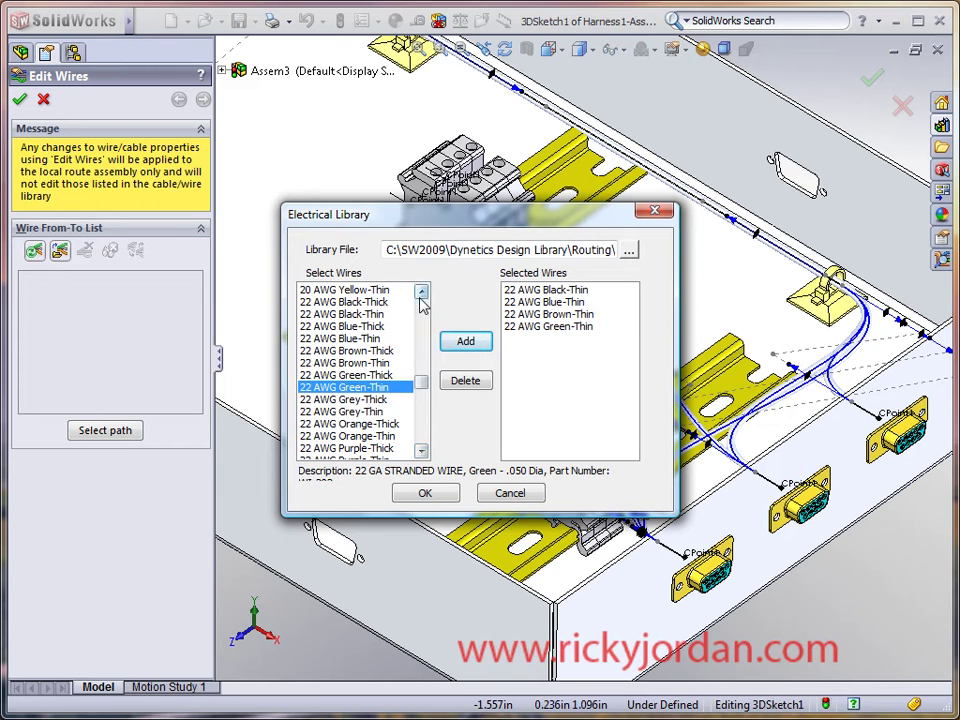
Add the 22 AWG Grey, Orange, Purple, Red, White and Yellow Thin wires and confirm all ten
{"action": "left_click", "coordinate": [370, 412]}
{"action": "left_click", "coordinate": [468, 343]}
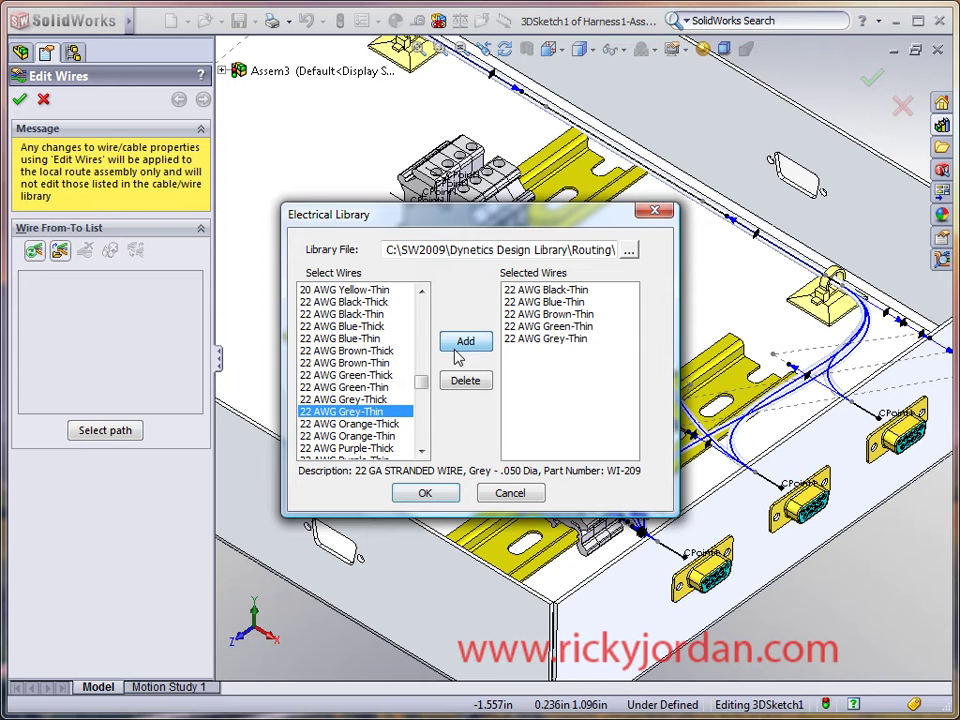
{"action": "left_click", "coordinate": [385, 437]}
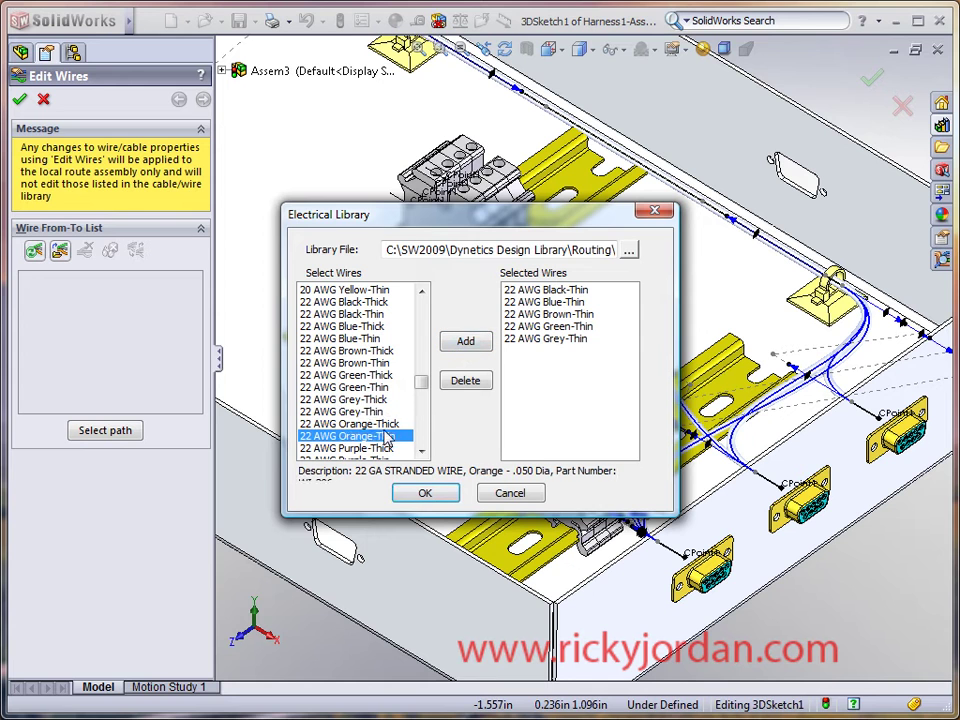
{"action": "left_click", "coordinate": [466, 343]}
{"action": "left_click", "coordinate": [422, 451]}
{"action": "left_click", "coordinate": [422, 451]}
{"action": "left_click", "coordinate": [422, 451]}
{"action": "left_click", "coordinate": [422, 451]}
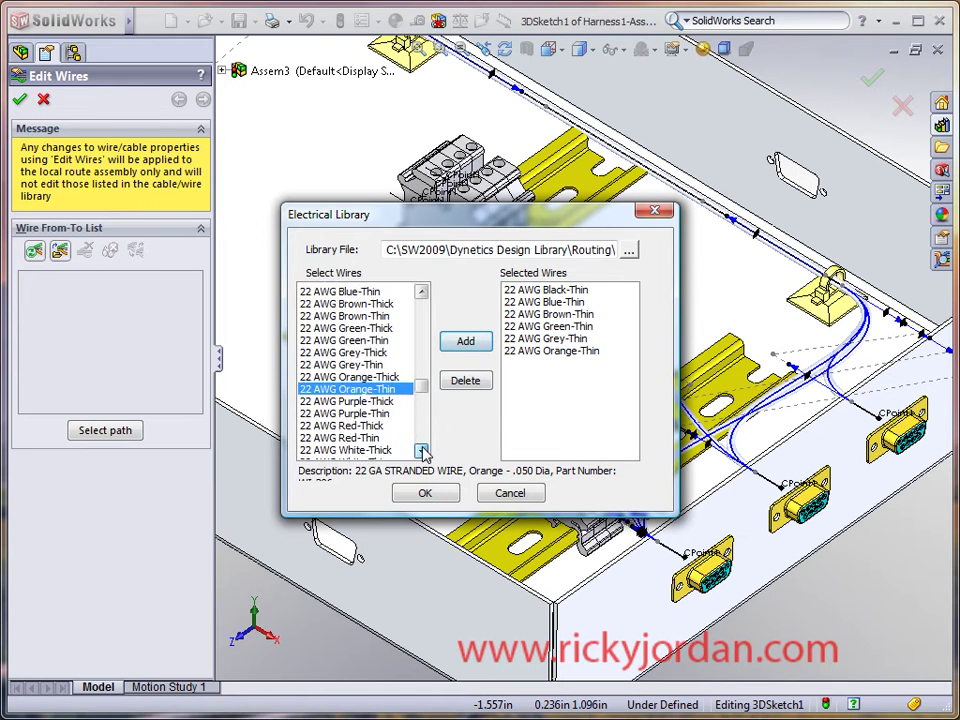
{"action": "left_click", "coordinate": [422, 451]}
{"action": "left_click", "coordinate": [422, 451]}
{"action": "left_click", "coordinate": [422, 451]}
{"action": "left_click", "coordinate": [350, 362]}
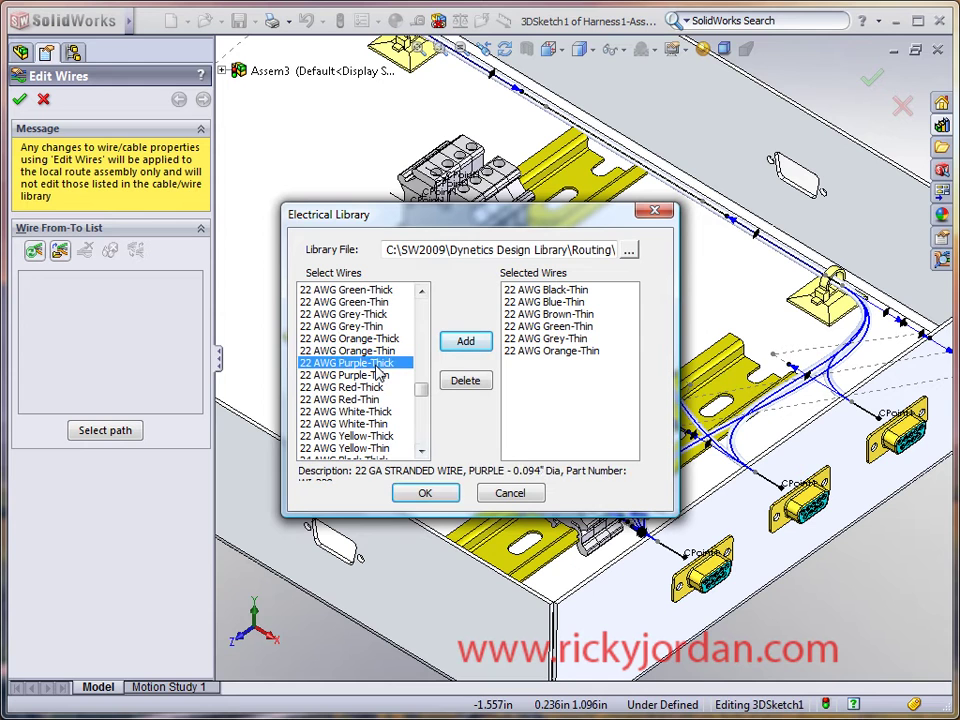
{"action": "left_click", "coordinate": [350, 374]}
{"action": "left_click", "coordinate": [462, 342]}
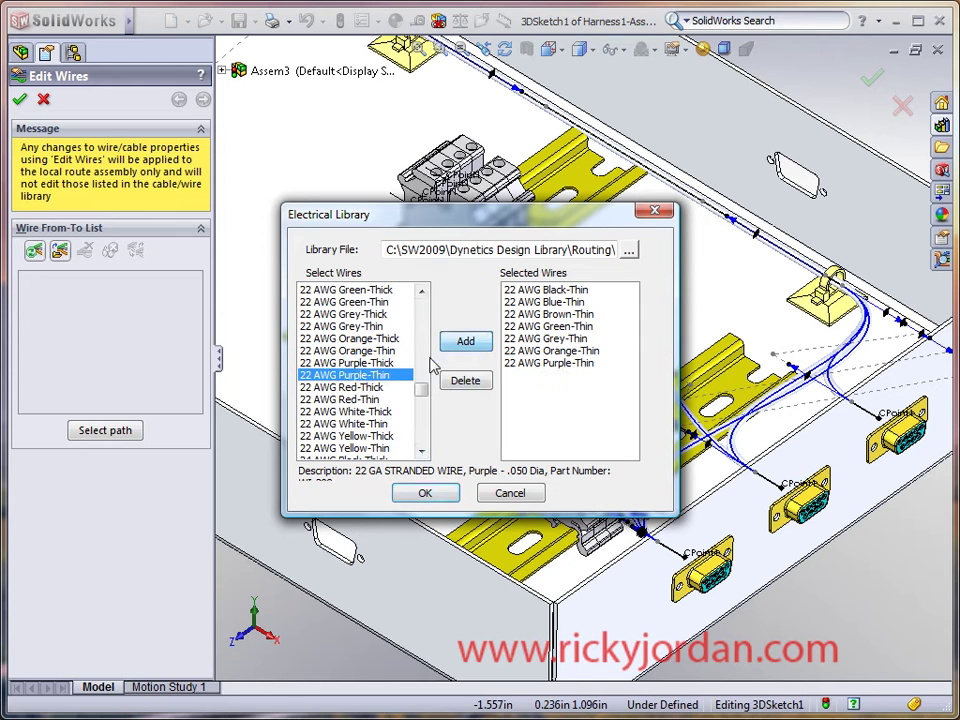
{"action": "left_click", "coordinate": [372, 399]}
{"action": "left_click", "coordinate": [466, 341]}
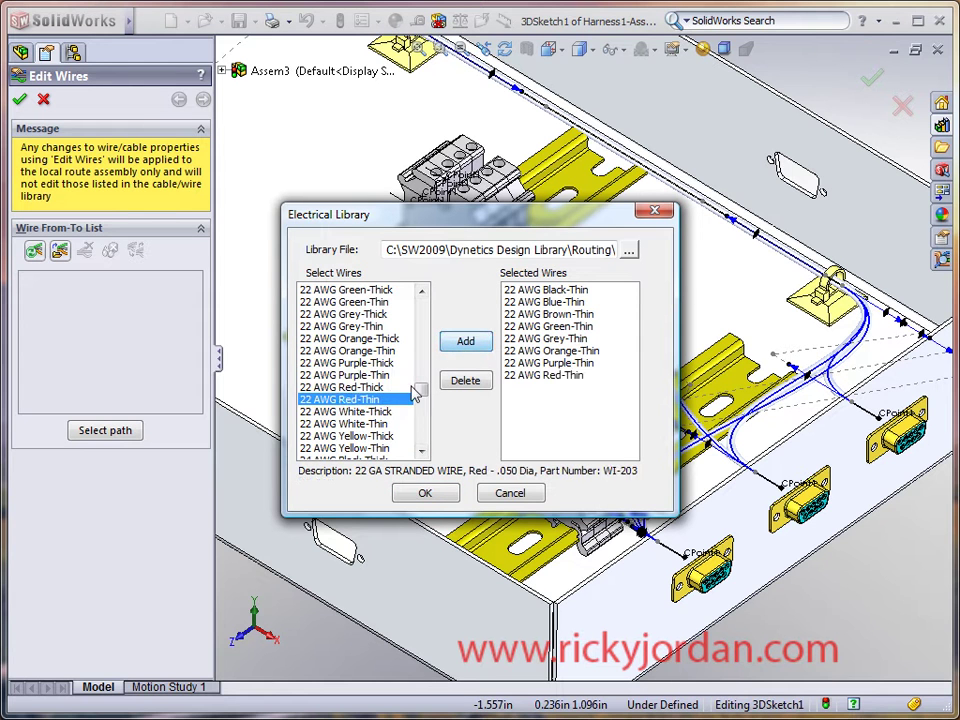
{"action": "left_click", "coordinate": [378, 424]}
{"action": "left_click", "coordinate": [466, 342]}
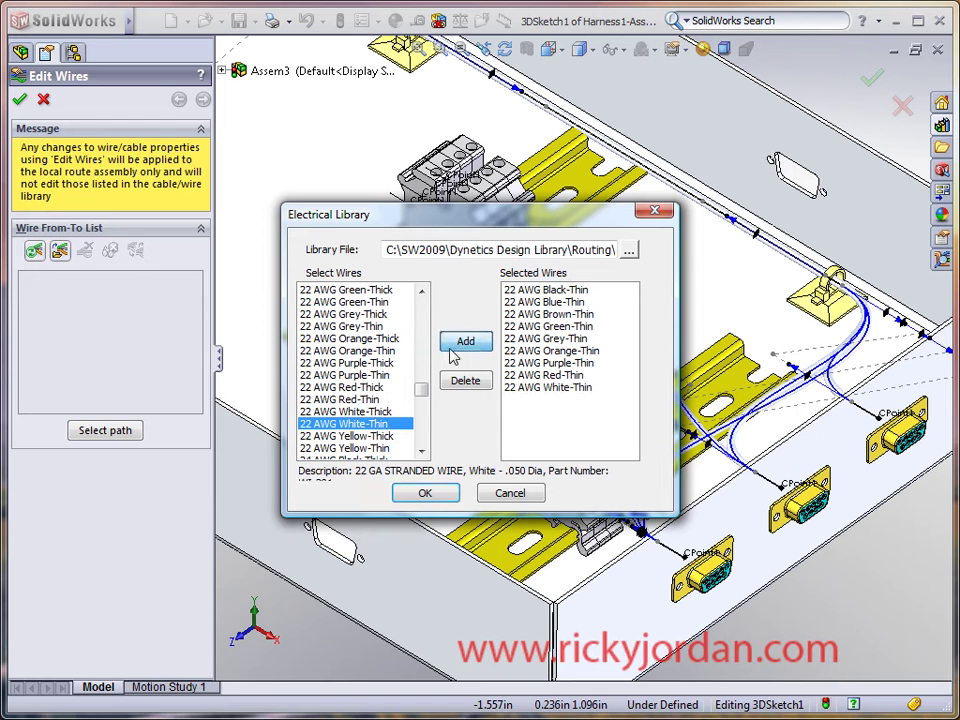
{"action": "left_click", "coordinate": [380, 449]}
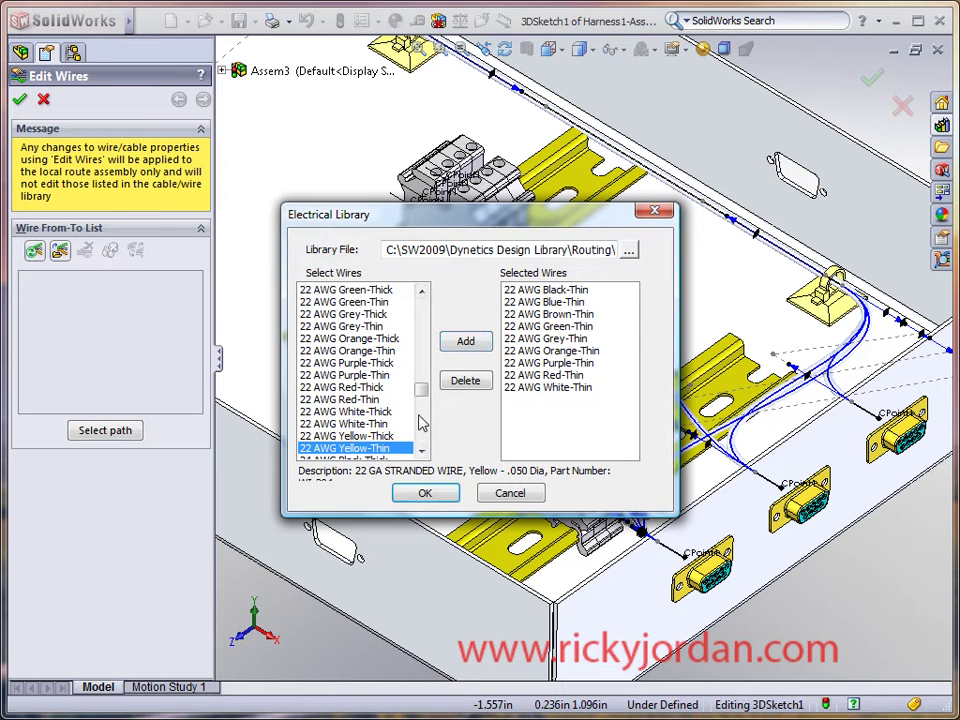
{"action": "left_click", "coordinate": [468, 342]}
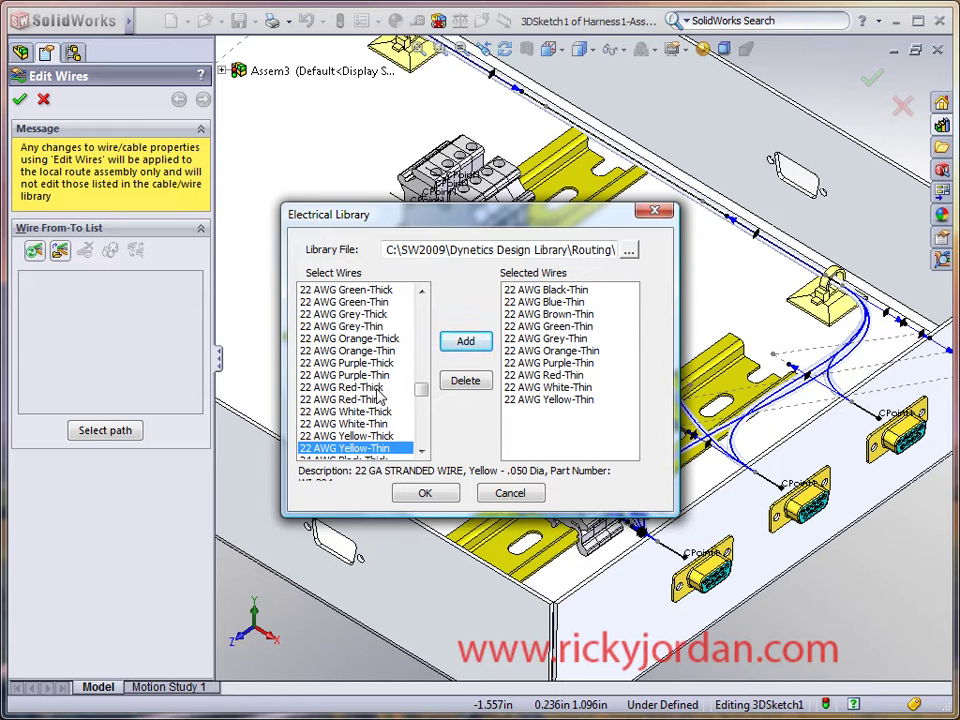
{"action": "left_click", "coordinate": [426, 494]}
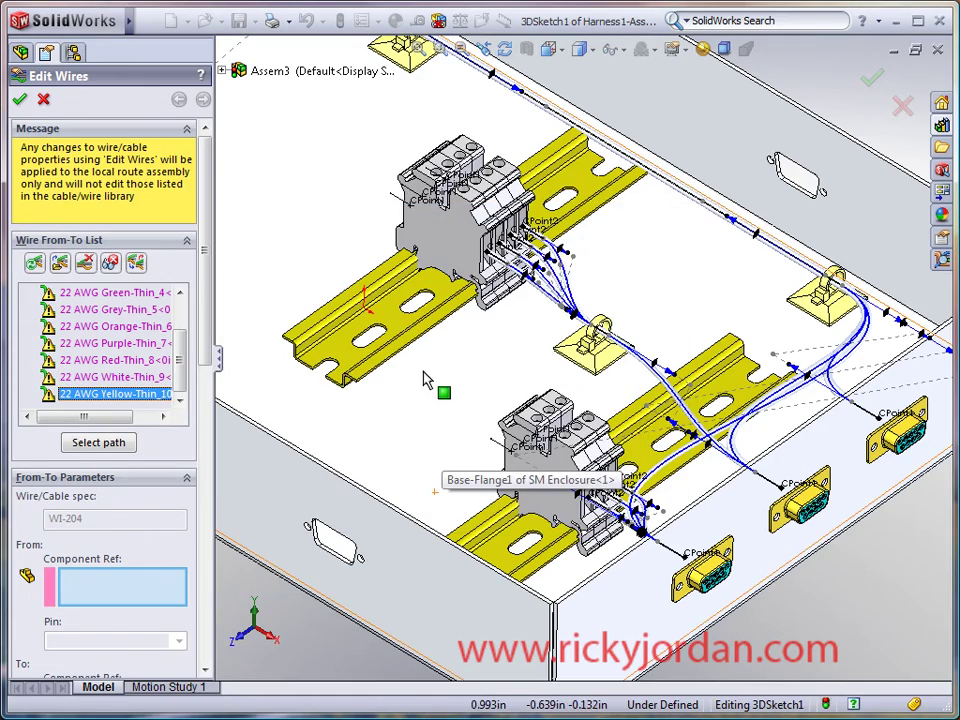
{"action": "middle_click_drag", "start_coordinate": [467, 398], "coordinate": [345, 362]}
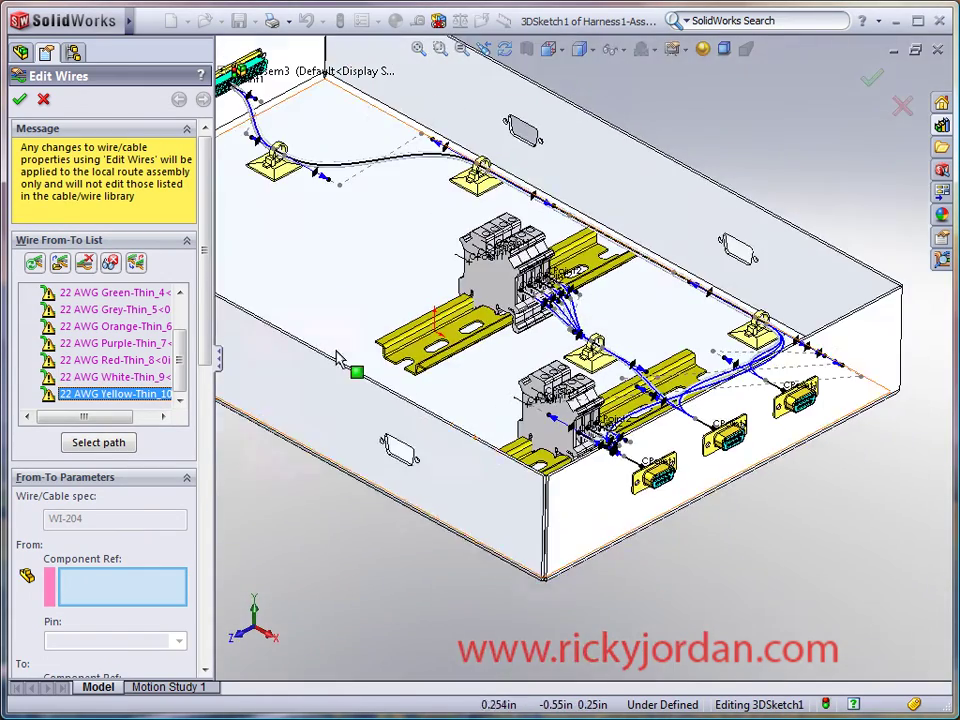
{"action": "right_click", "coordinate": [52, 294]}
{"action": "left_click", "coordinate": [112, 327]}
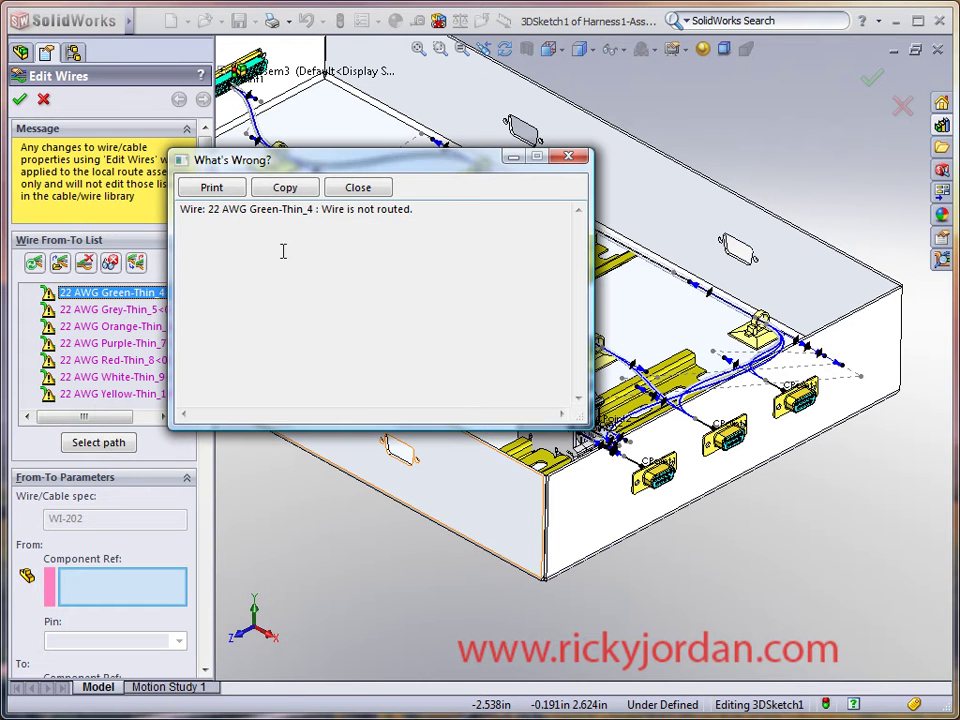
{"action": "left_click", "coordinate": [361, 188]}
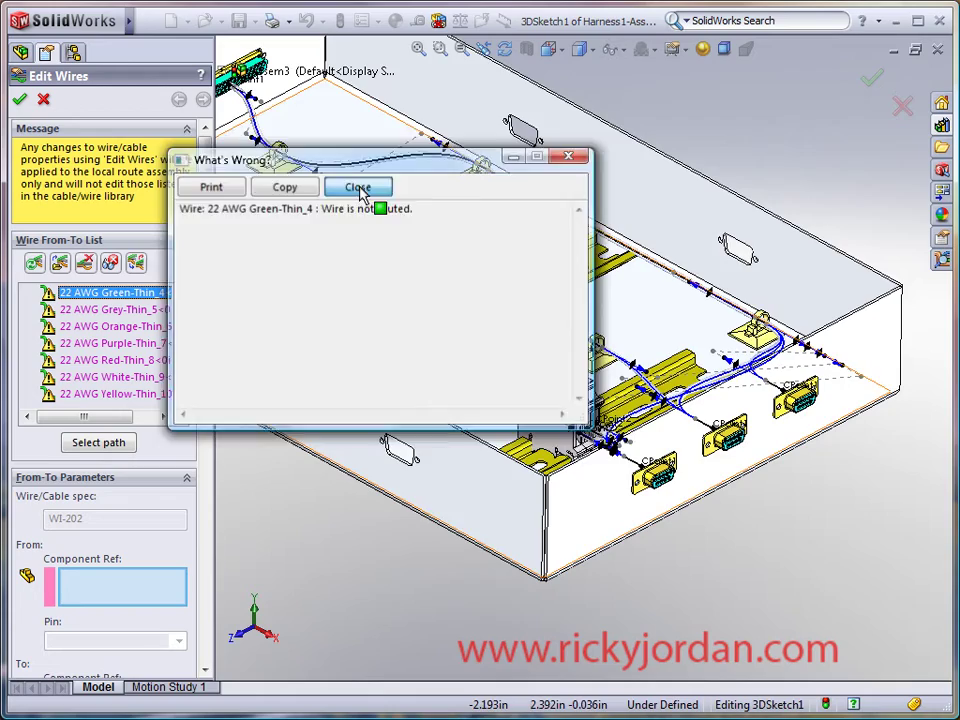
{"action": "middle_click_drag", "start_coordinate": [480, 322], "coordinate": [514, 375]}
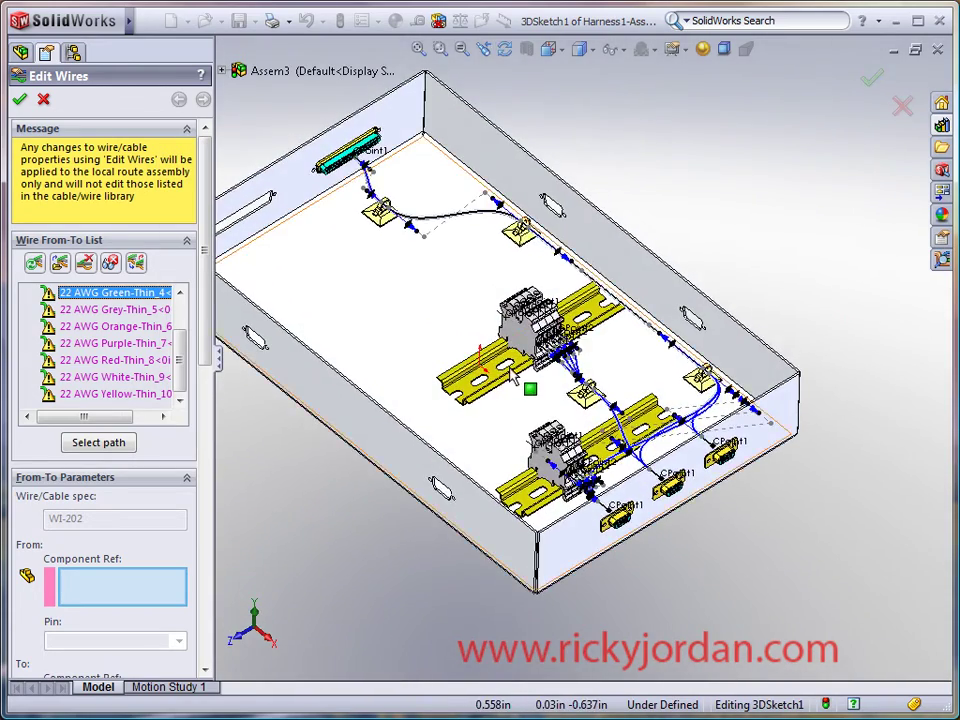
{"action": "scroll", "coordinate": [529, 377], "scroll_direction": "down", "scroll_amount": 3}
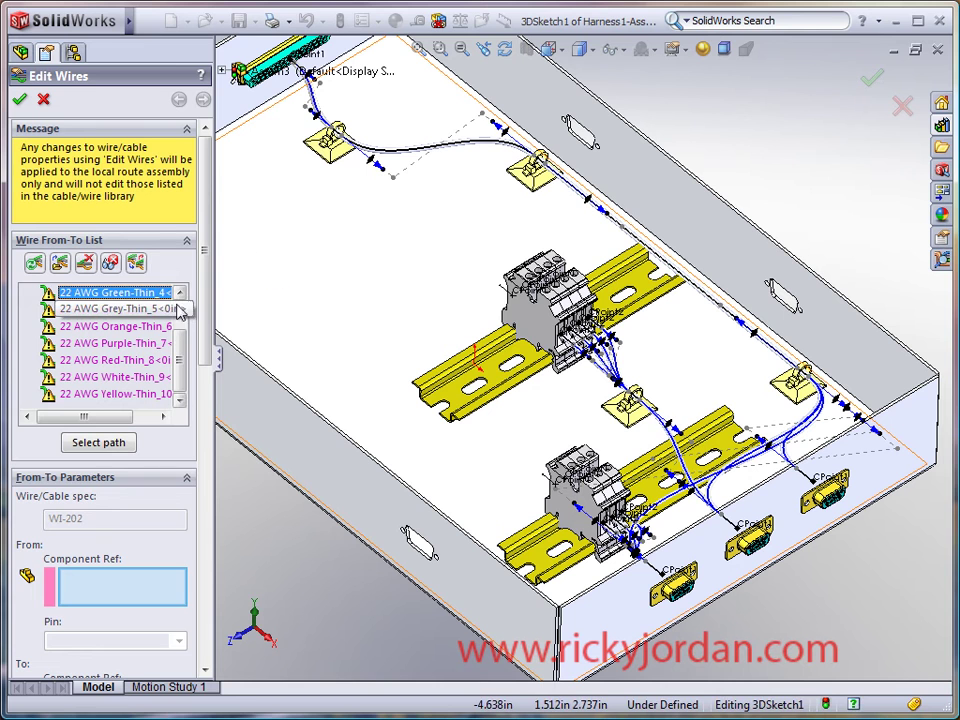
{"action": "scroll", "coordinate": [178, 330], "scroll_direction": "up", "scroll_amount": 1}
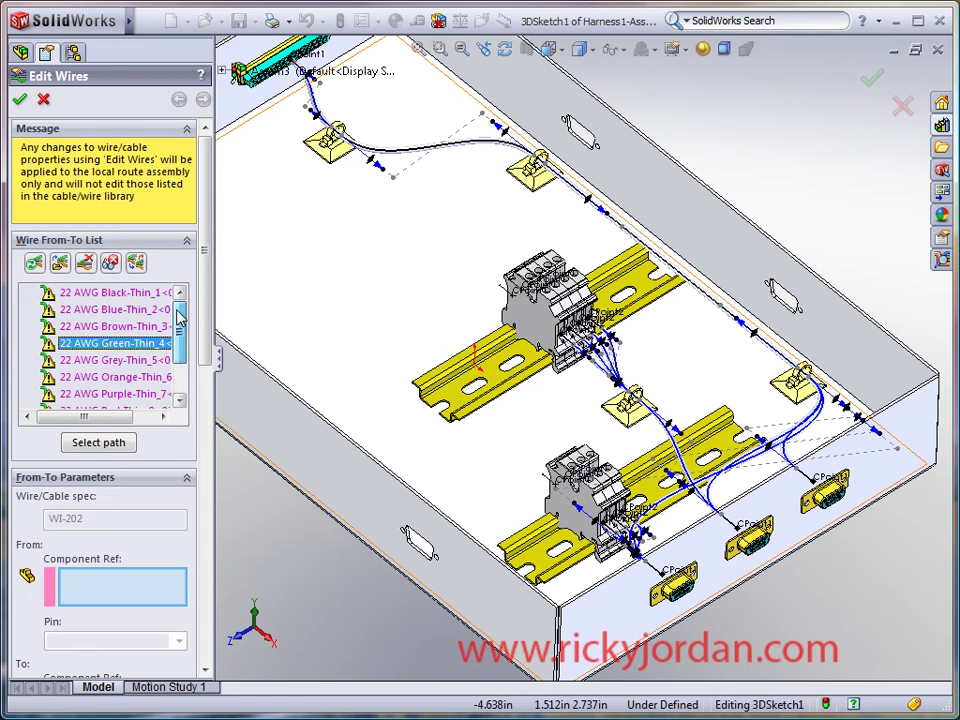
{"action": "left_click", "coordinate": [114, 292]}
Give Black-Thin_1 a path: the segment running to CPoint1 plus a second segment
{"action": "left_click", "coordinate": [100, 443]}
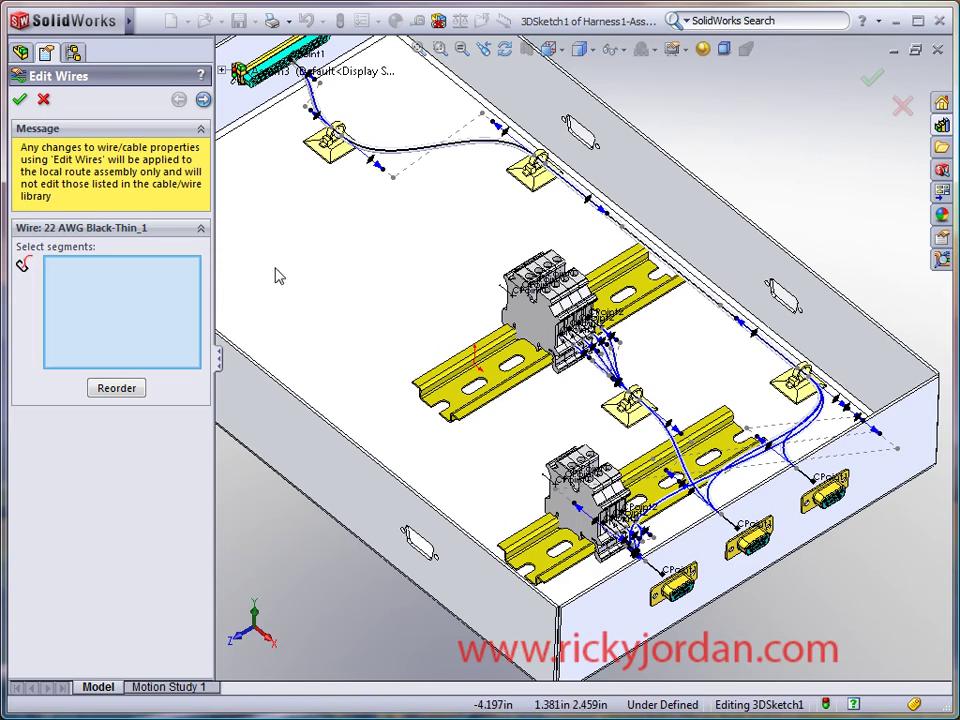
{"action": "scroll", "coordinate": [542, 388], "scroll_direction": "down", "scroll_amount": 6}
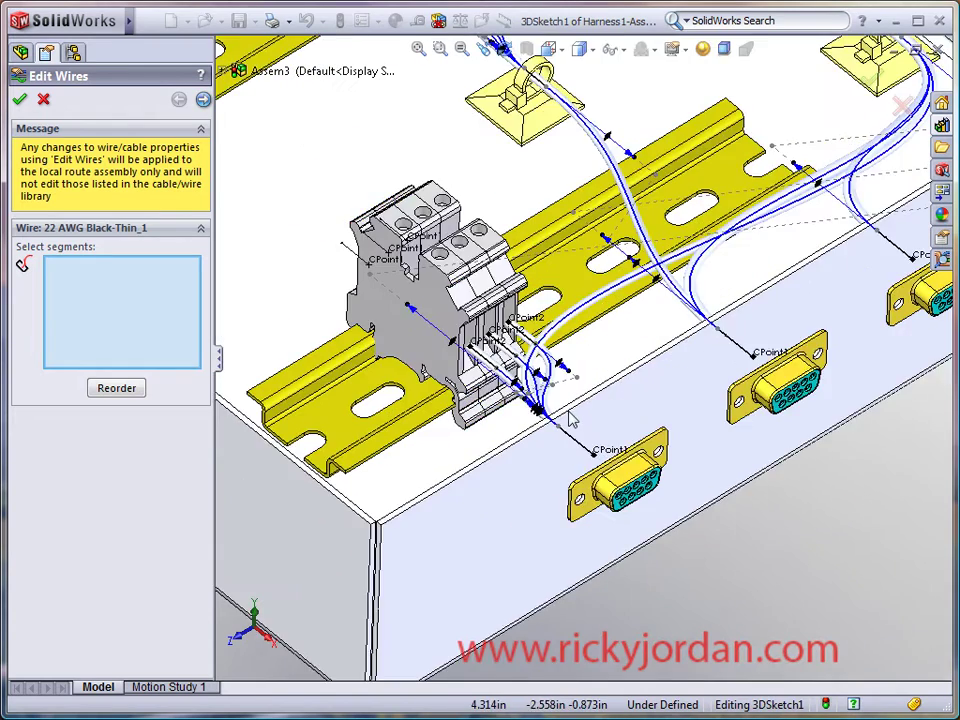
{"action": "scroll", "coordinate": [570, 418], "scroll_direction": "down", "scroll_amount": 2}
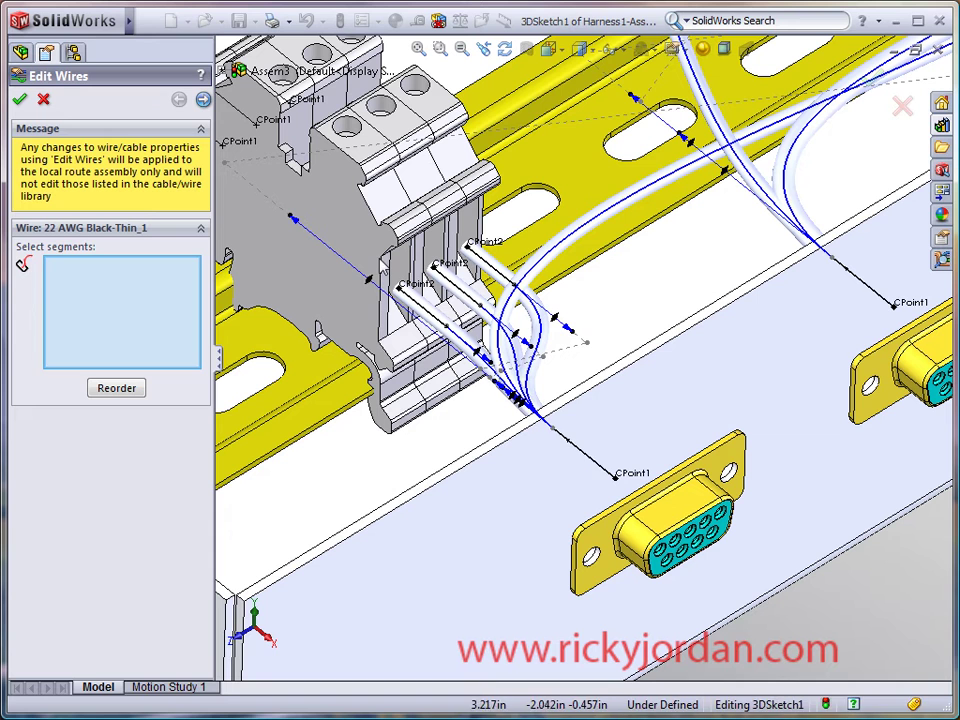
{"action": "left_click", "coordinate": [586, 453]}
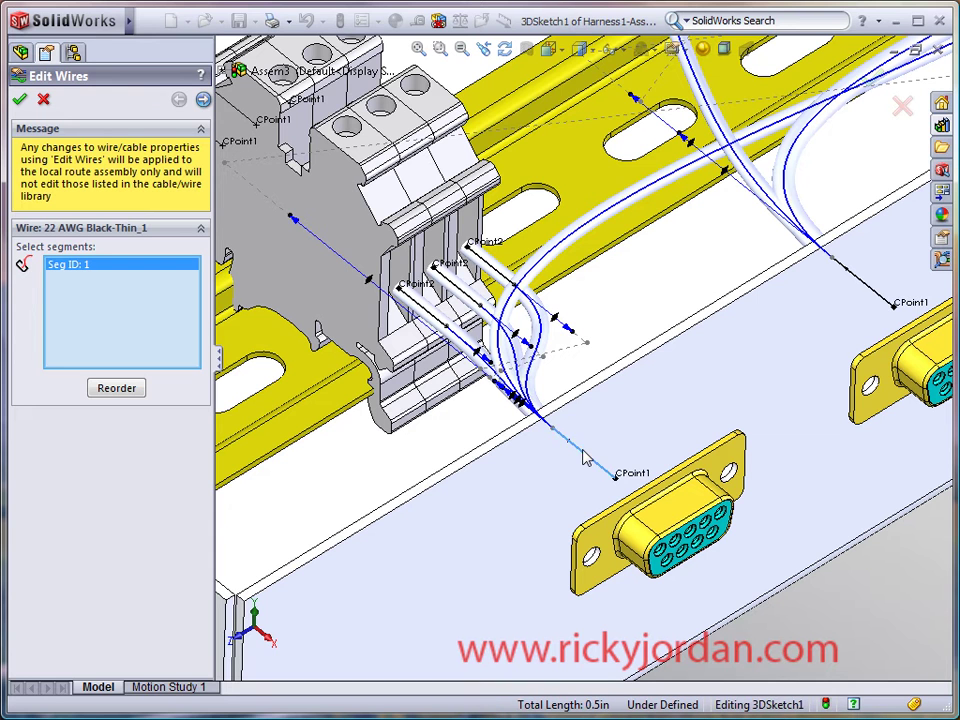
{"action": "left_click", "coordinate": [466, 348]}
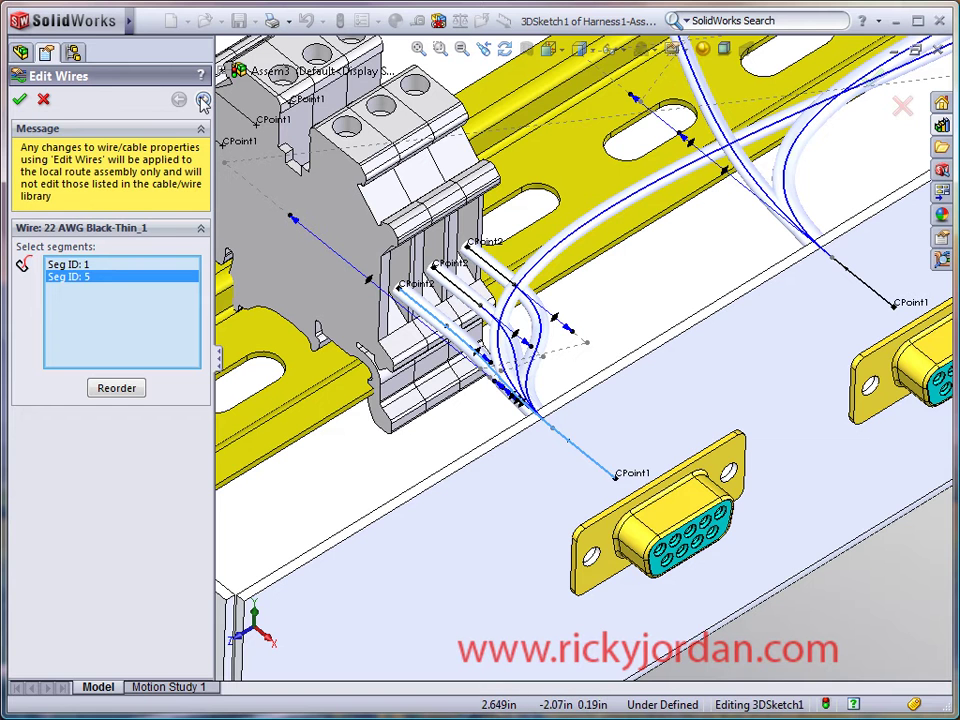
Move to Blue-Thin_2 and add segments 1 and 12 to its path
{"action": "left_click", "coordinate": [203, 101]}
{"action": "middle_click_drag", "start_coordinate": [664, 387], "coordinate": [640, 405], "text": "ctrl"}
{"action": "key", "text": "Escape"}
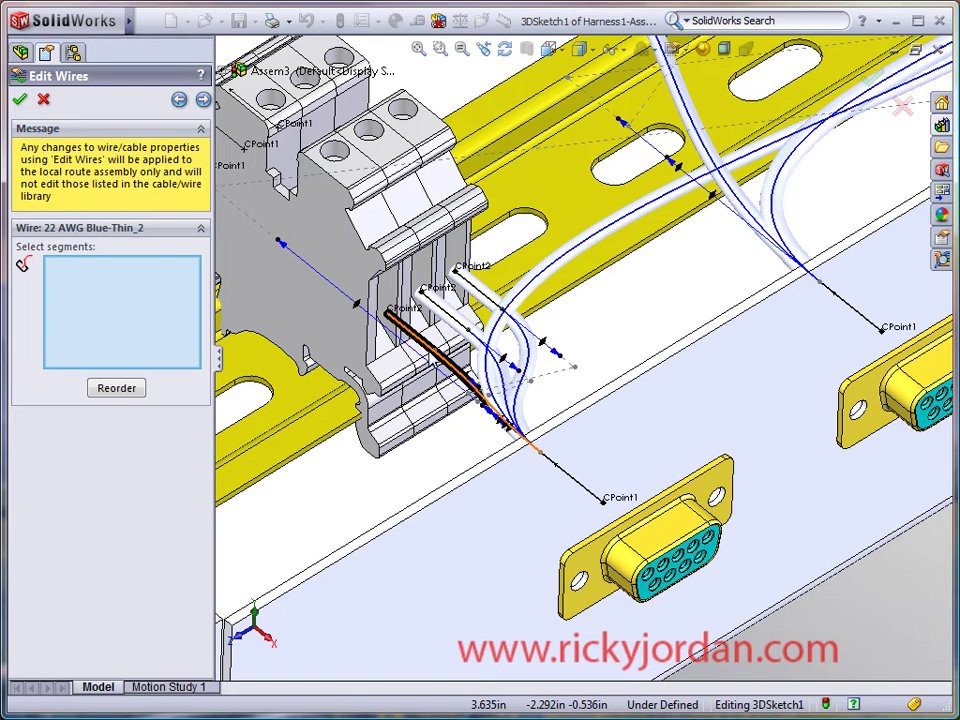
{"action": "scroll", "coordinate": [560, 405], "scroll_direction": "down", "scroll_amount": 3}
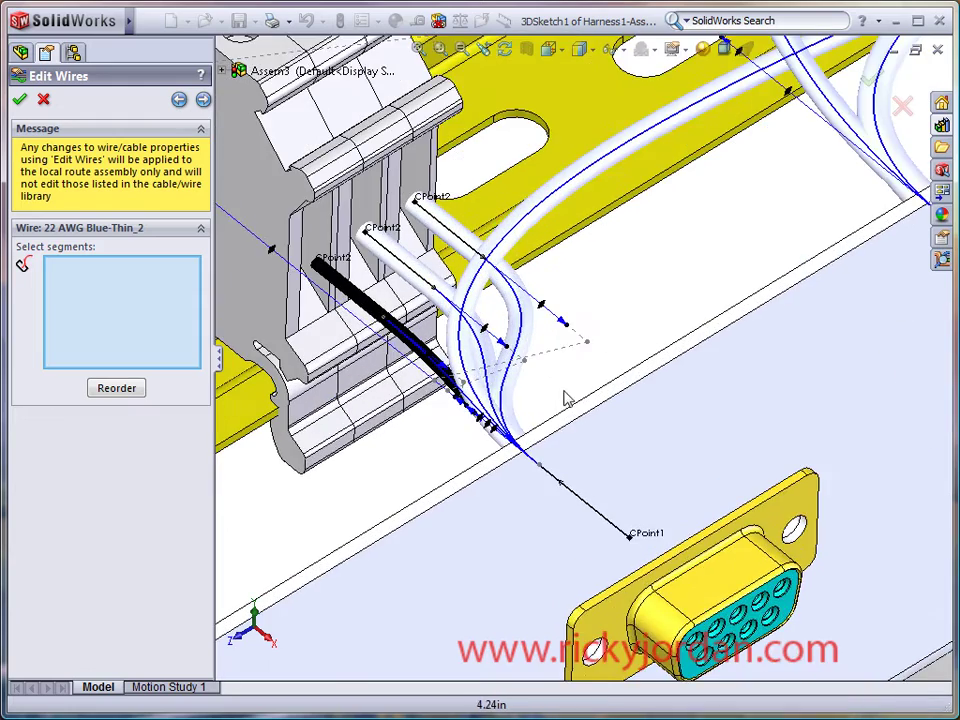
{"action": "middle_click_drag", "start_coordinate": [563, 399], "coordinate": [578, 422]}
{"action": "scroll", "coordinate": [601, 493], "scroll_direction": "up", "scroll_amount": 3}
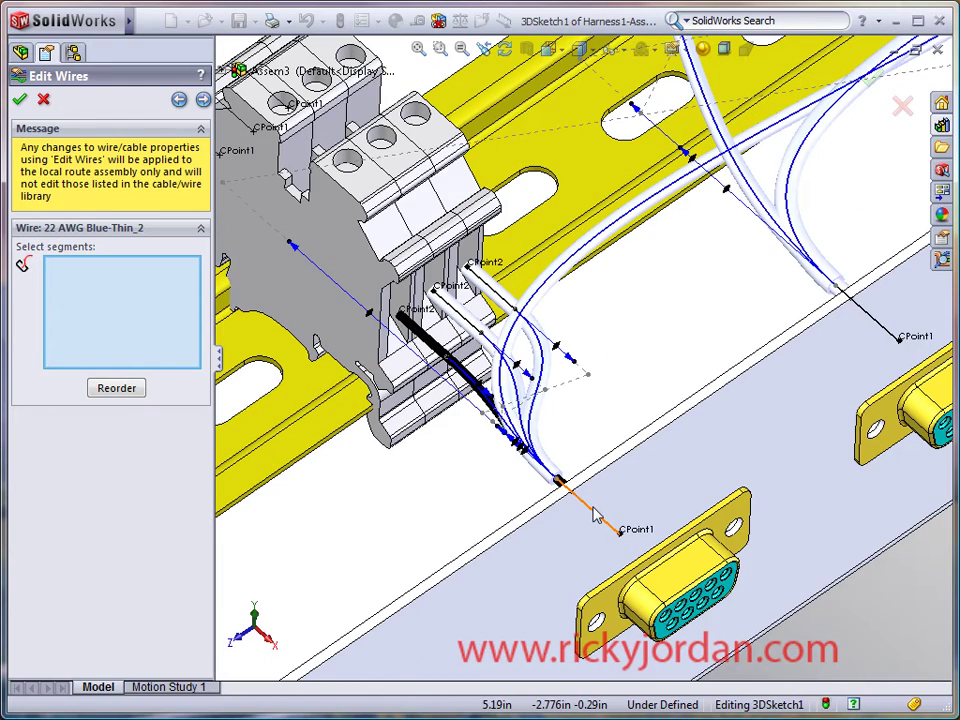
{"action": "left_click", "coordinate": [594, 514]}
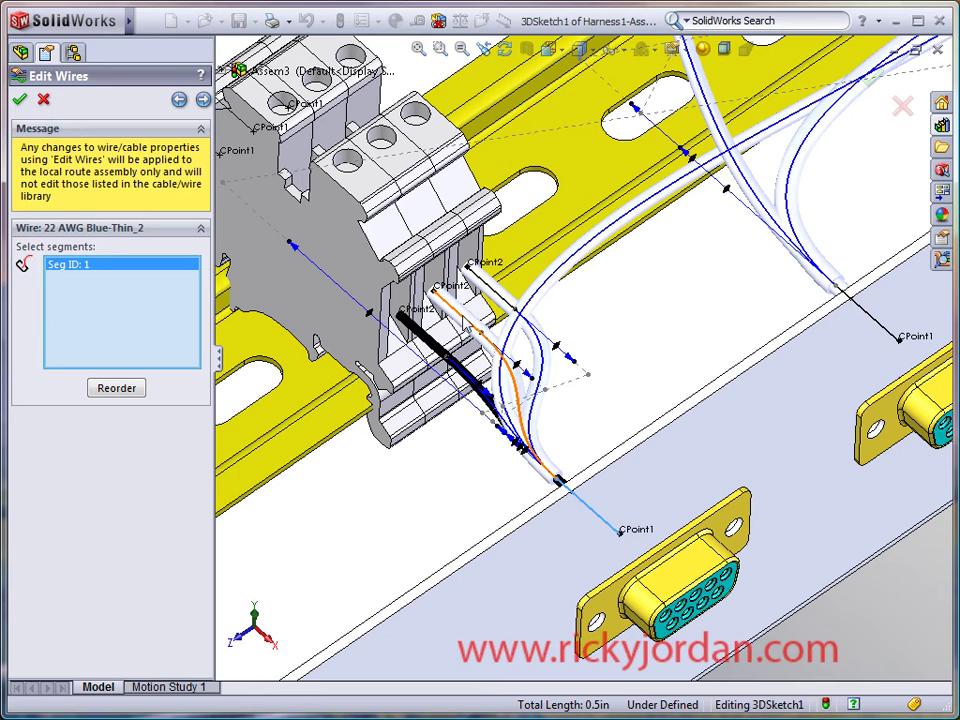
{"action": "left_click", "coordinate": [461, 316]}
Route Brown-Thin_3 along segments 1 and 7
{"action": "left_click", "coordinate": [203, 99]}
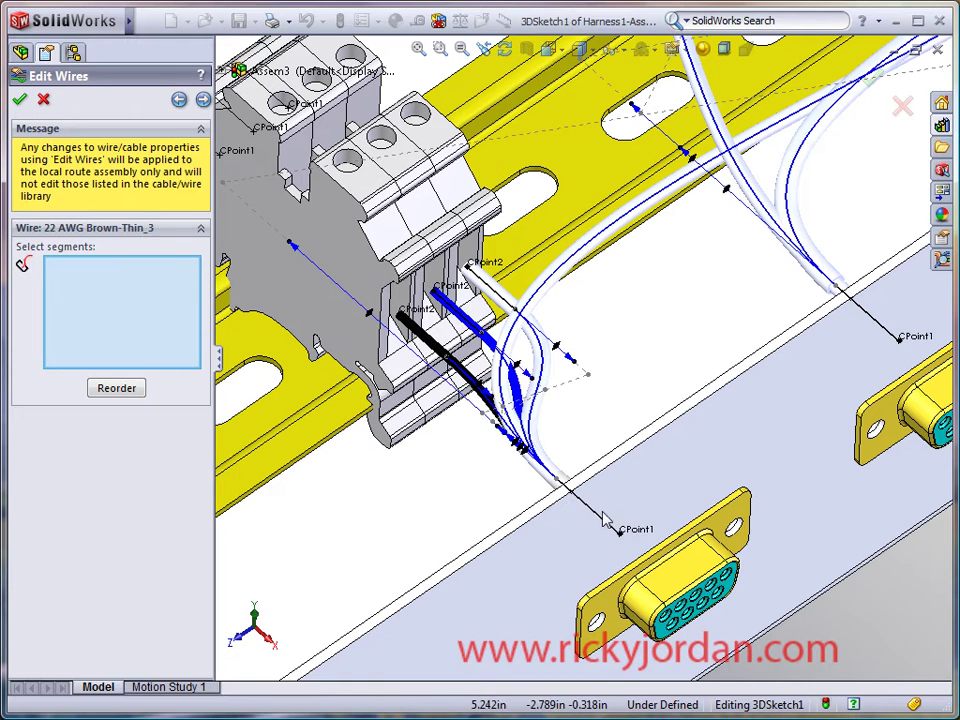
{"action": "middle_click", "coordinate": [616, 472]}
{"action": "middle_click_drag", "start_coordinate": [616, 472], "coordinate": [589, 482]}
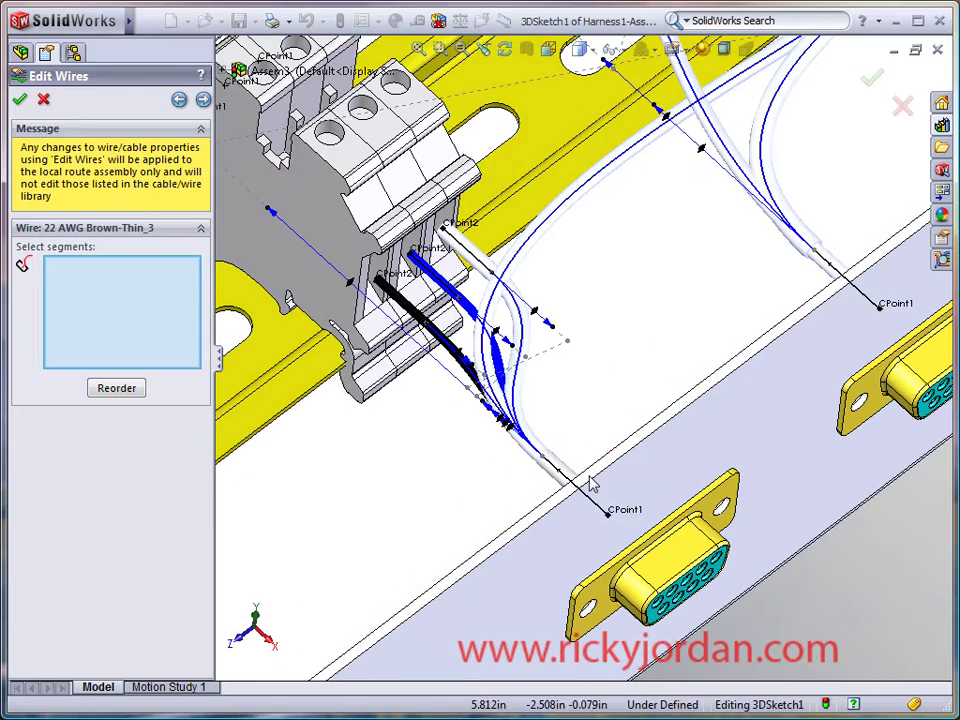
{"action": "middle_click_drag", "start_coordinate": [600, 439], "coordinate": [600, 445]}
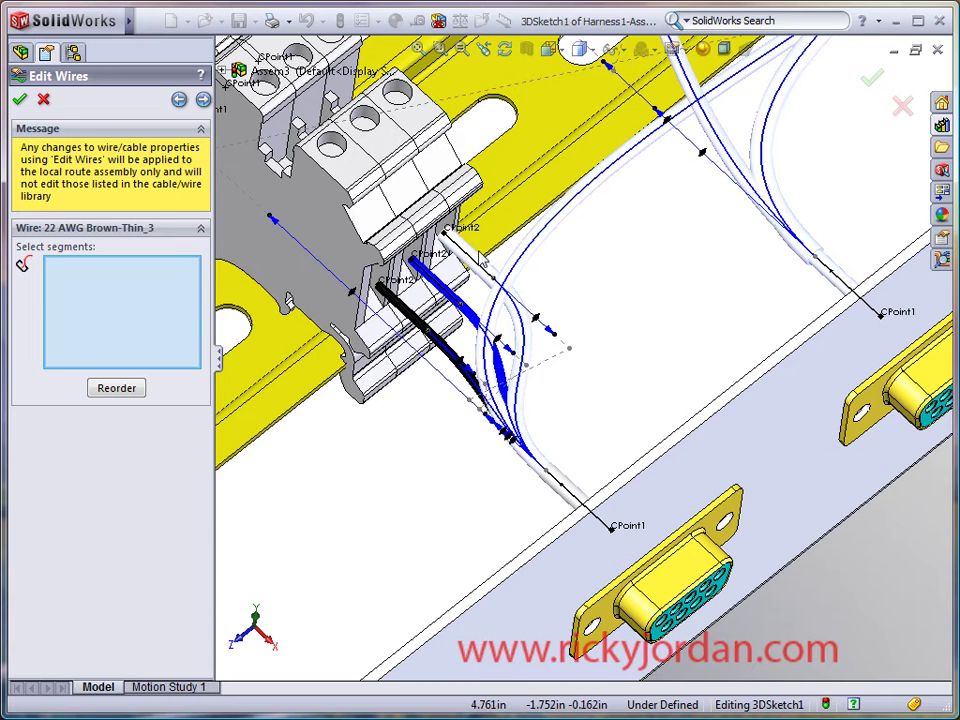
{"action": "left_click", "coordinate": [594, 519]}
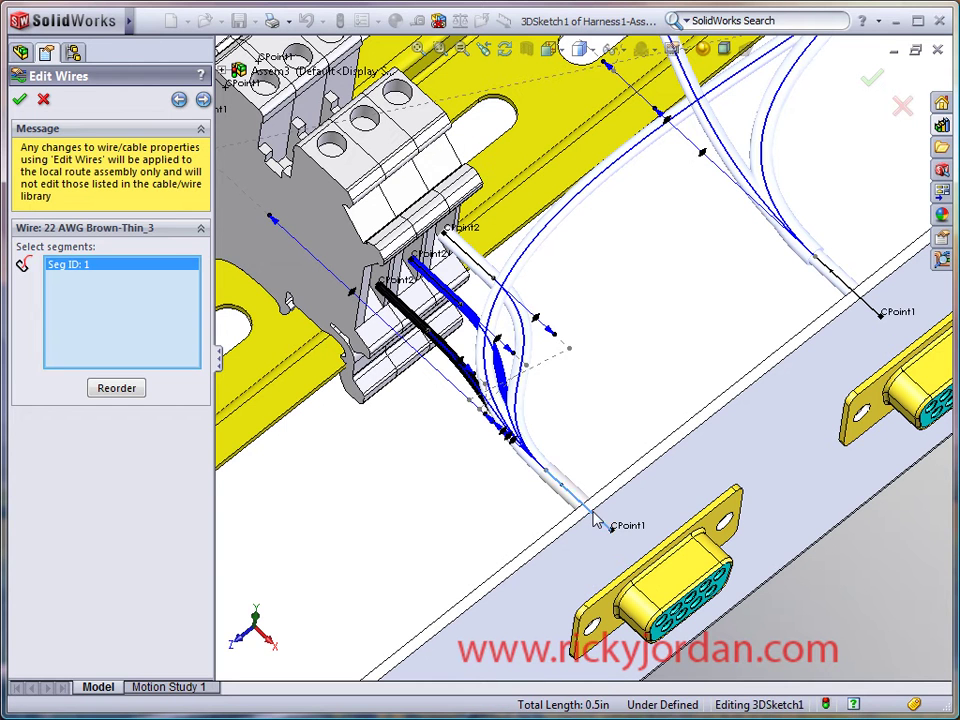
{"action": "left_click", "coordinate": [521, 321]}
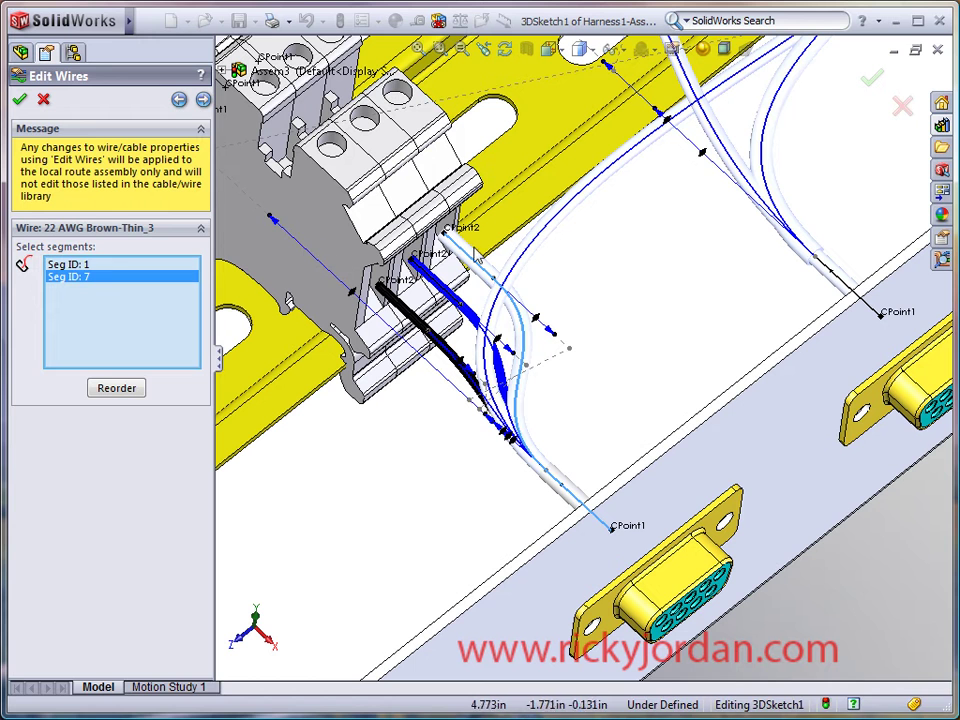
Route Green-Thin_4 along segments 2, 17 and 8
{"action": "left_click", "coordinate": [203, 99]}
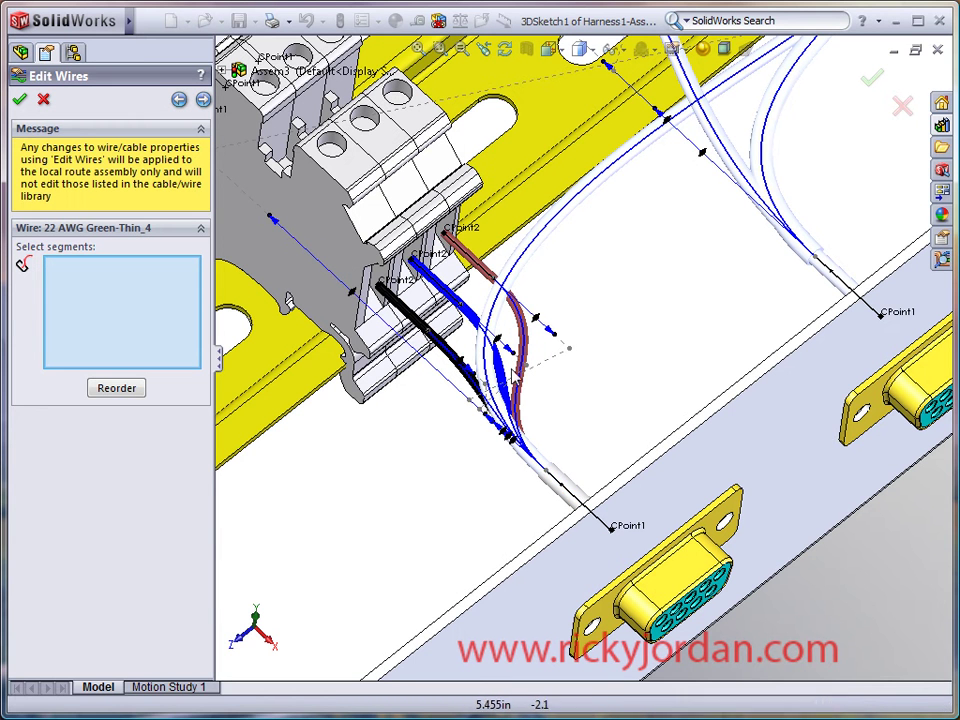
{"action": "middle_click_drag", "start_coordinate": [564, 484], "coordinate": [418, 579]}
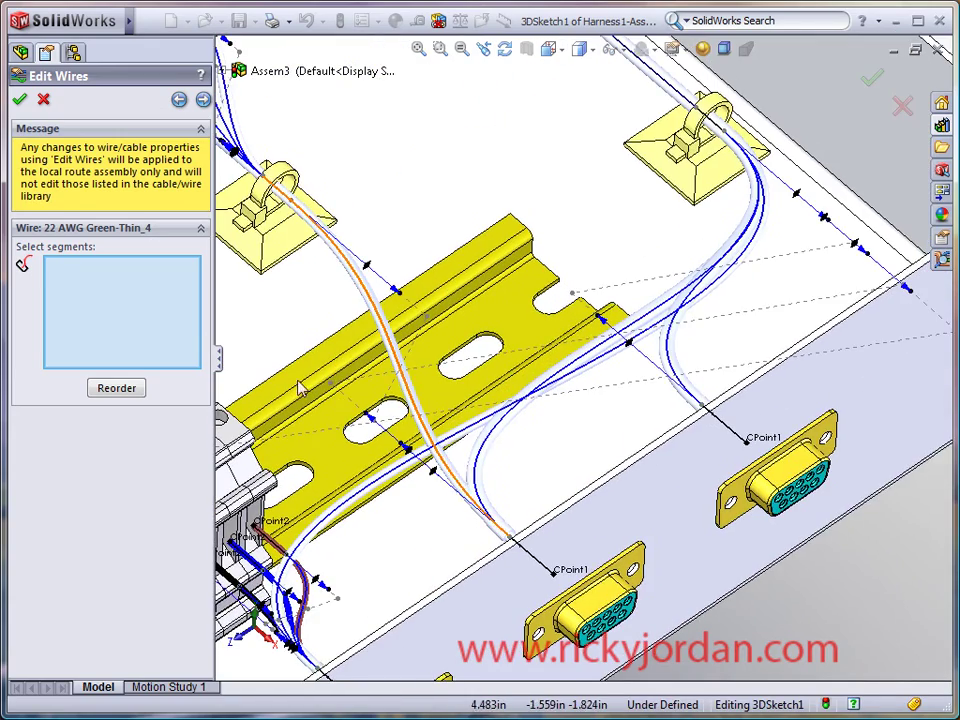
{"action": "left_click", "coordinate": [523, 551]}
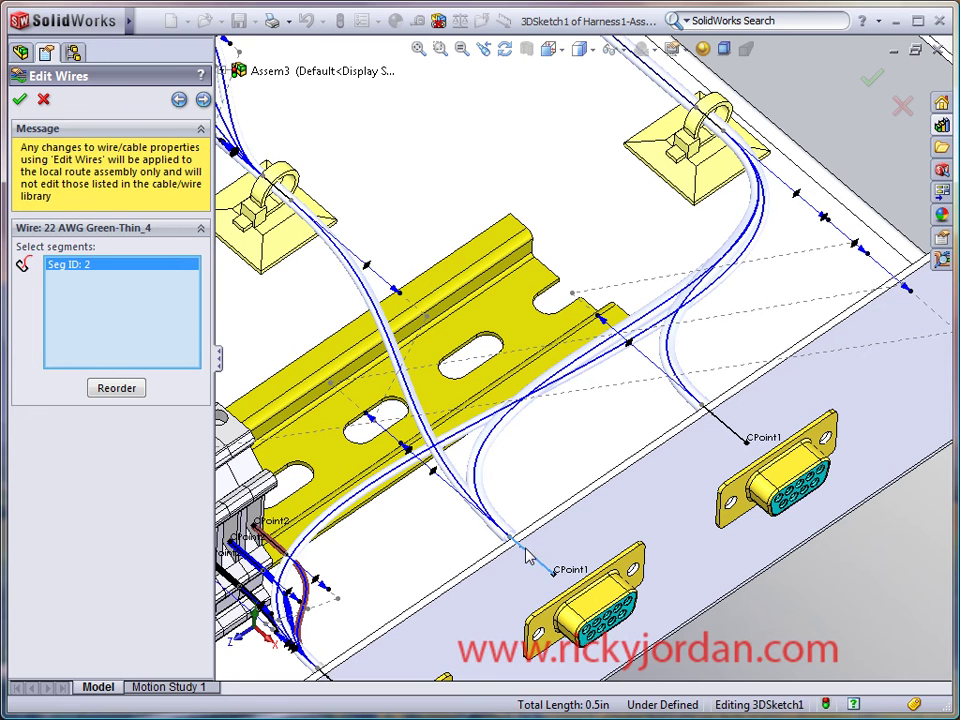
{"action": "left_click", "coordinate": [403, 375]}
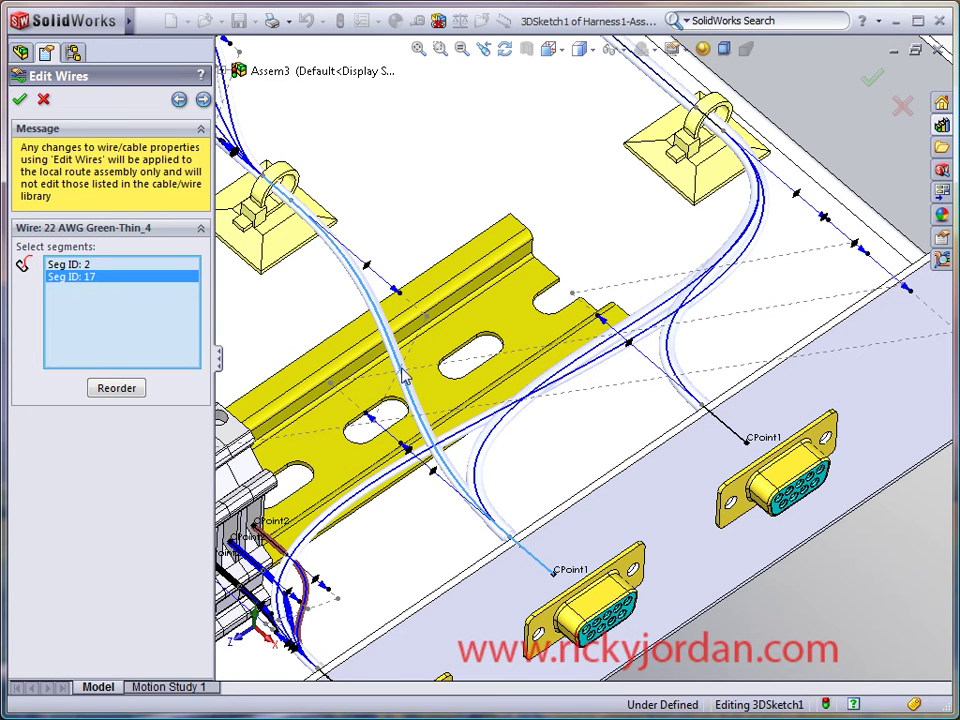
{"action": "middle_click_drag", "start_coordinate": [396, 229], "coordinate": [519, 307], "text": "ctrl"}
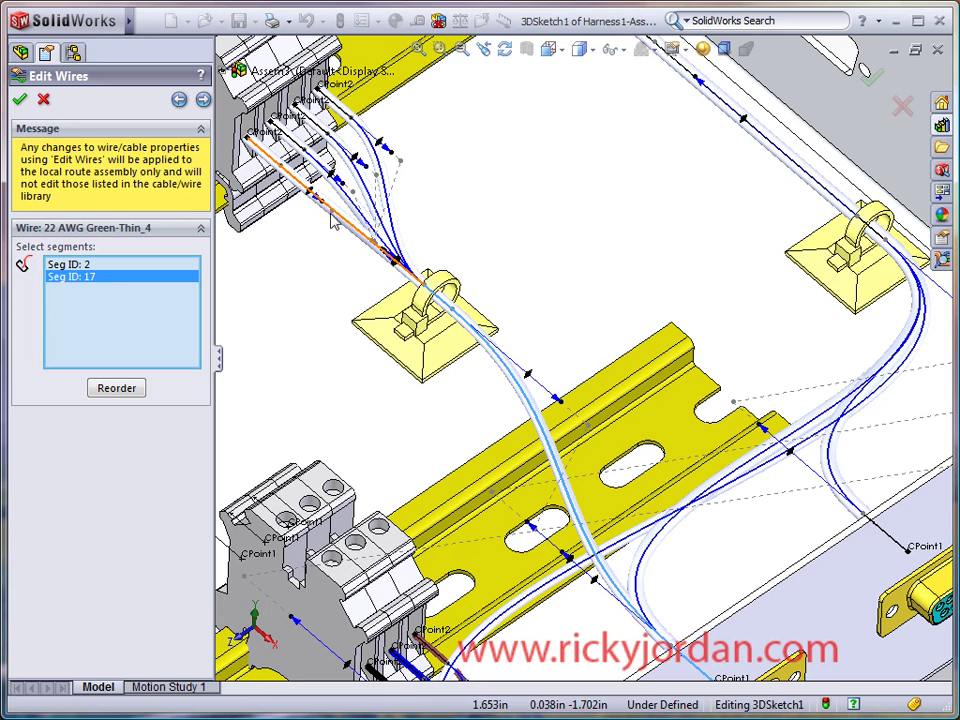
{"action": "left_click", "coordinate": [245, 140]}
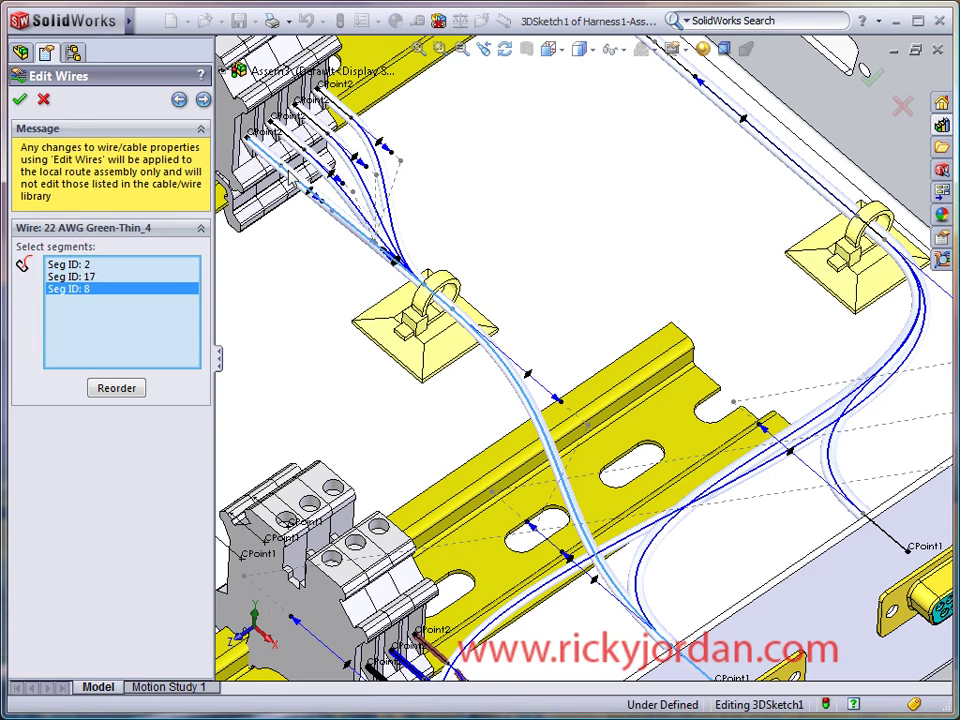
Route Grey-Thin_5 along segments 2, 17 and 13
{"action": "left_click", "coordinate": [203, 99]}
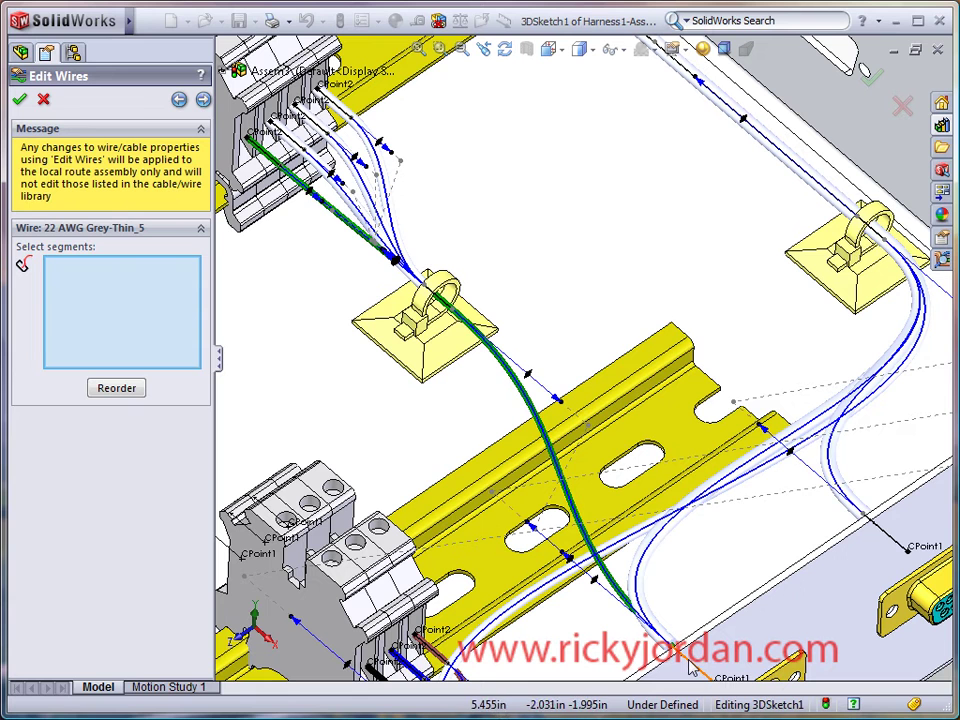
{"action": "left_click", "coordinate": [632, 543]}
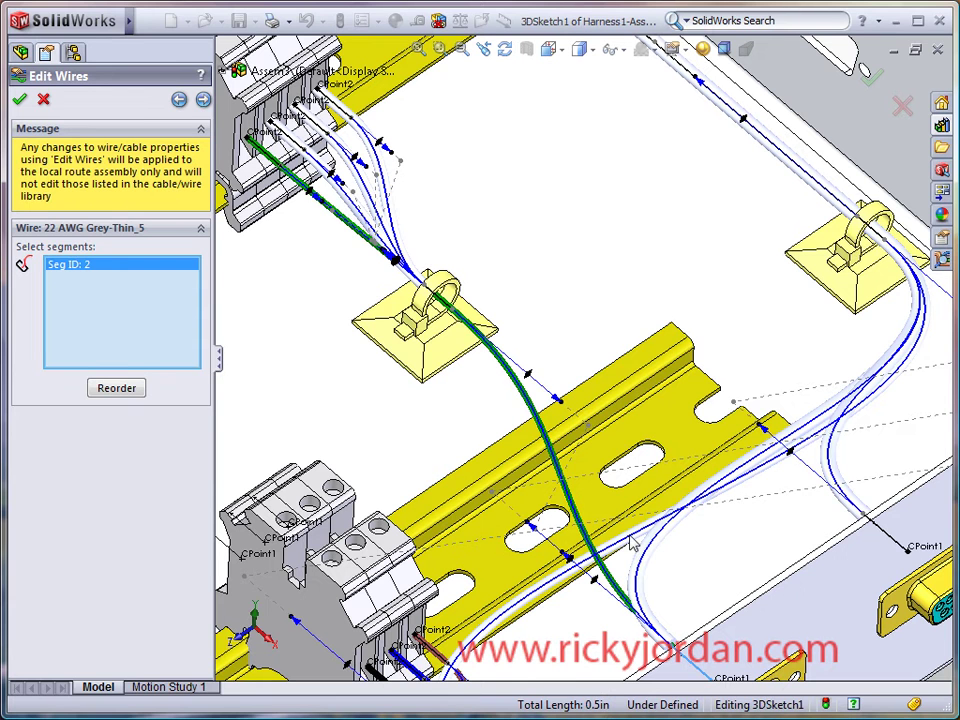
{"action": "left_click", "coordinate": [572, 484]}
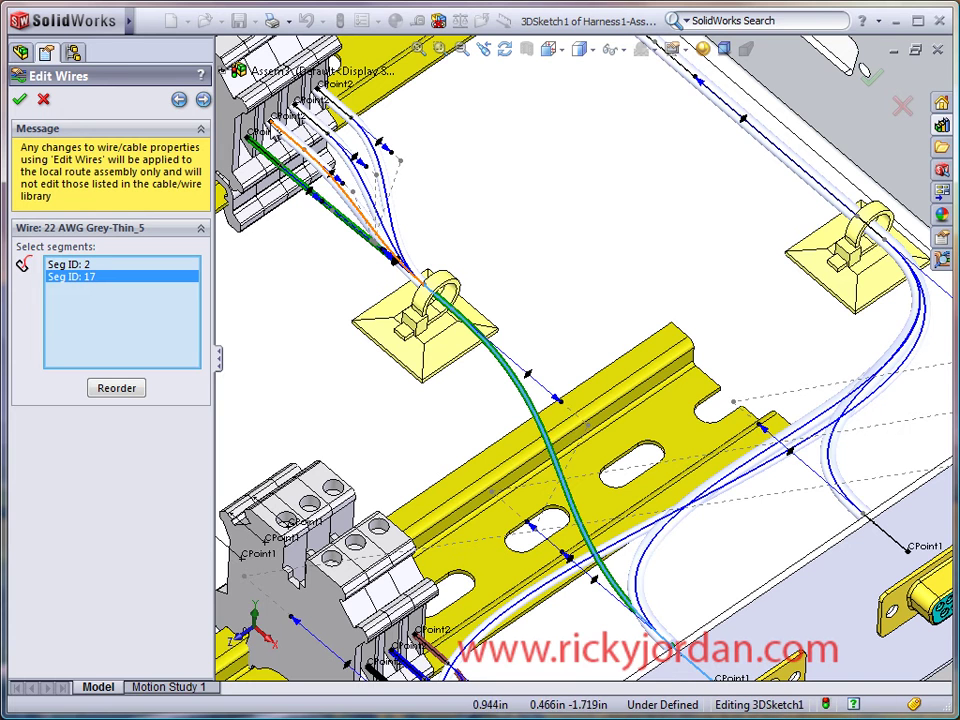
{"action": "left_click", "coordinate": [359, 214]}
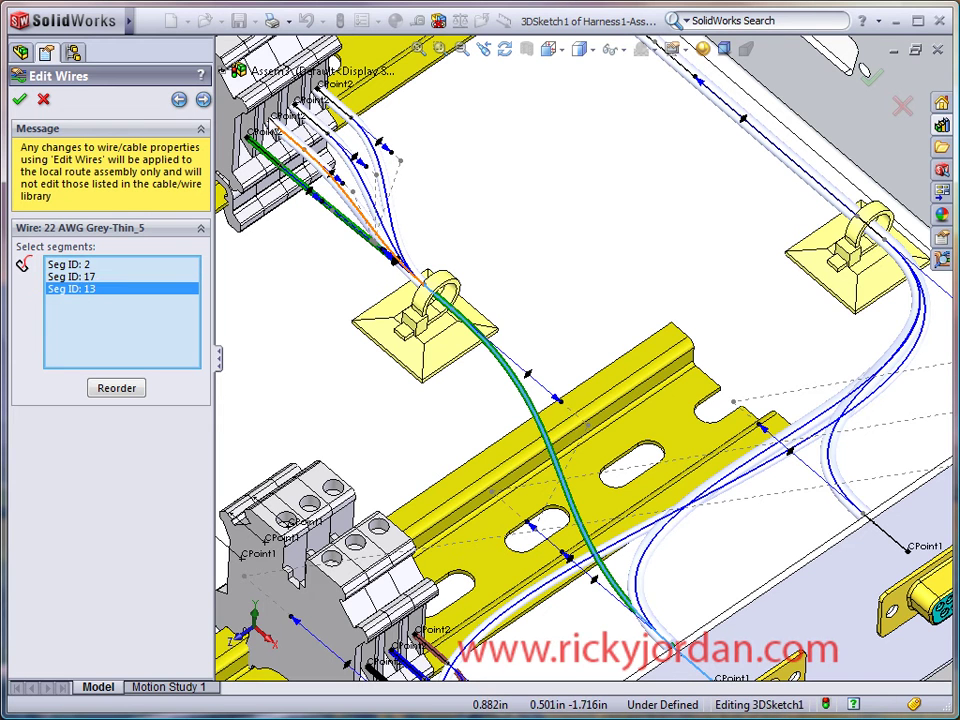
Route Orange-Thin_6 along segments 2, 17 and 10
{"action": "left_click", "coordinate": [203, 99]}
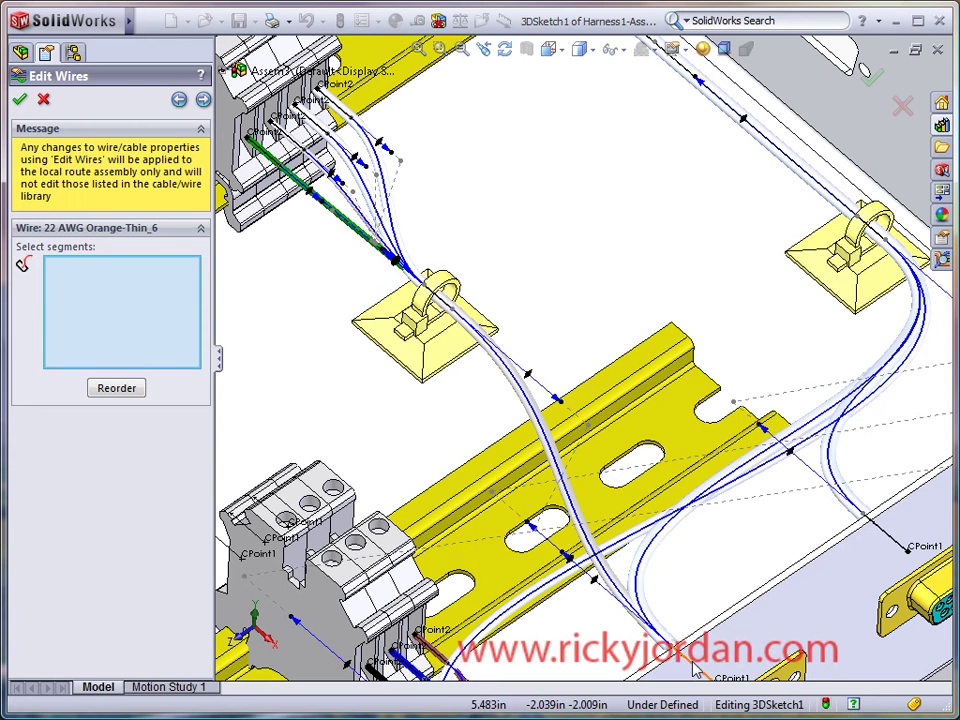
{"action": "left_click", "coordinate": [667, 607]}
{"action": "left_click", "coordinate": [434, 372]}
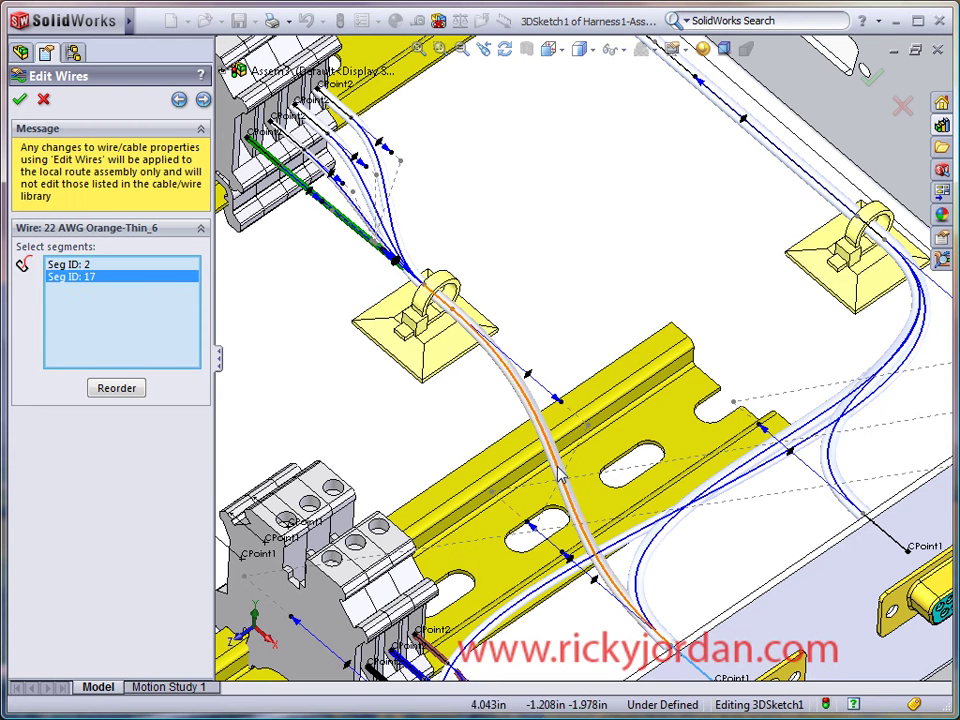
{"action": "left_click", "coordinate": [370, 195]}
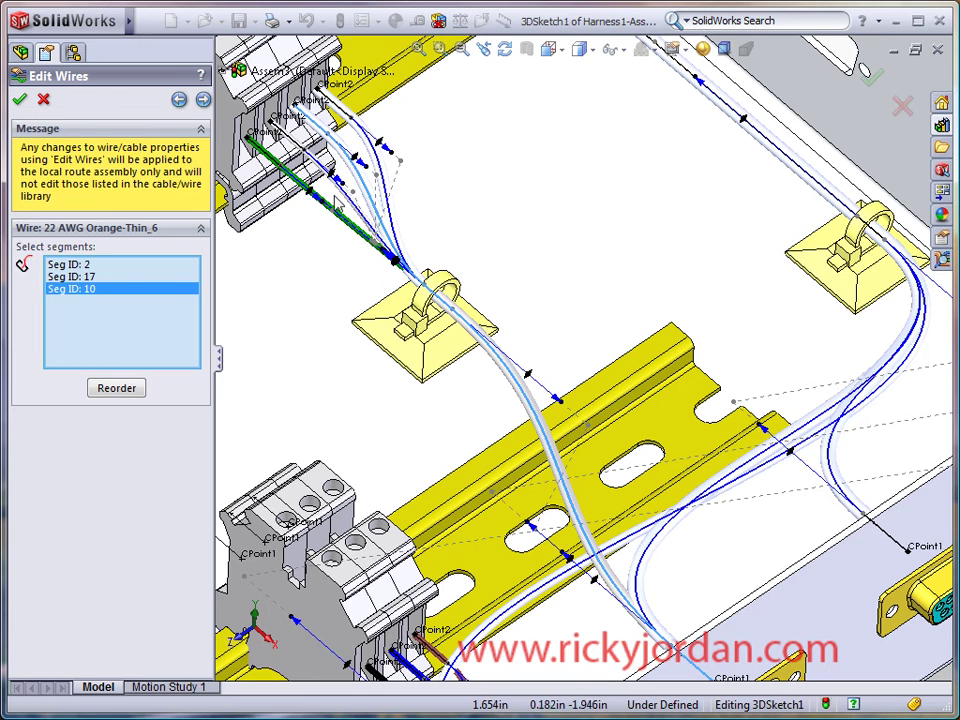
Route Purple-Thin_7 along segments 2, 17 and 11
{"action": "left_click", "coordinate": [203, 99]}
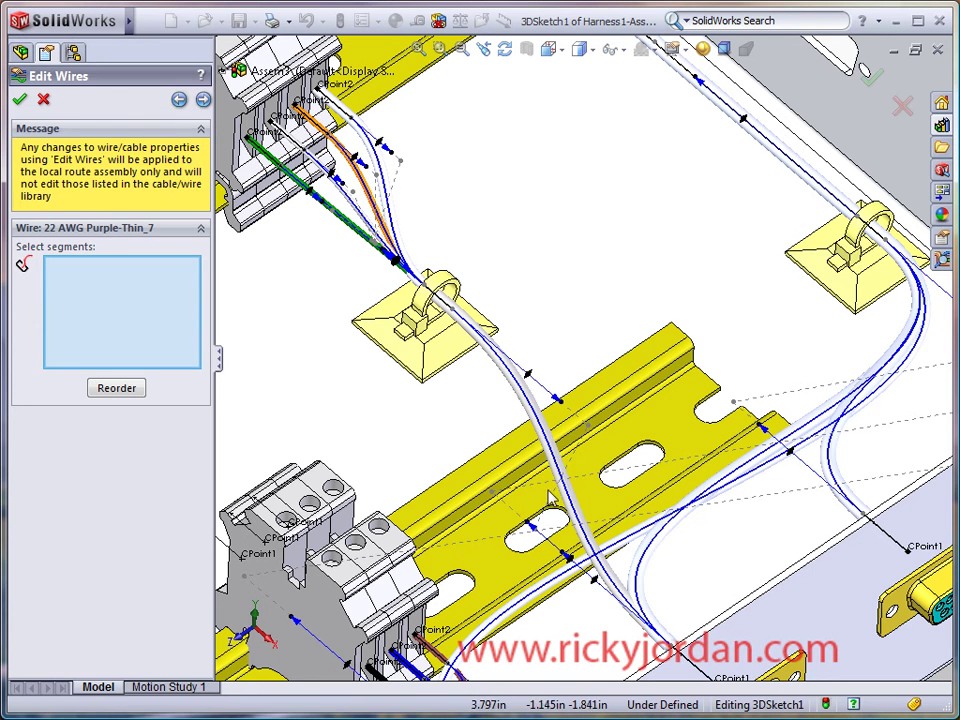
{"action": "left_click", "coordinate": [545, 370]}
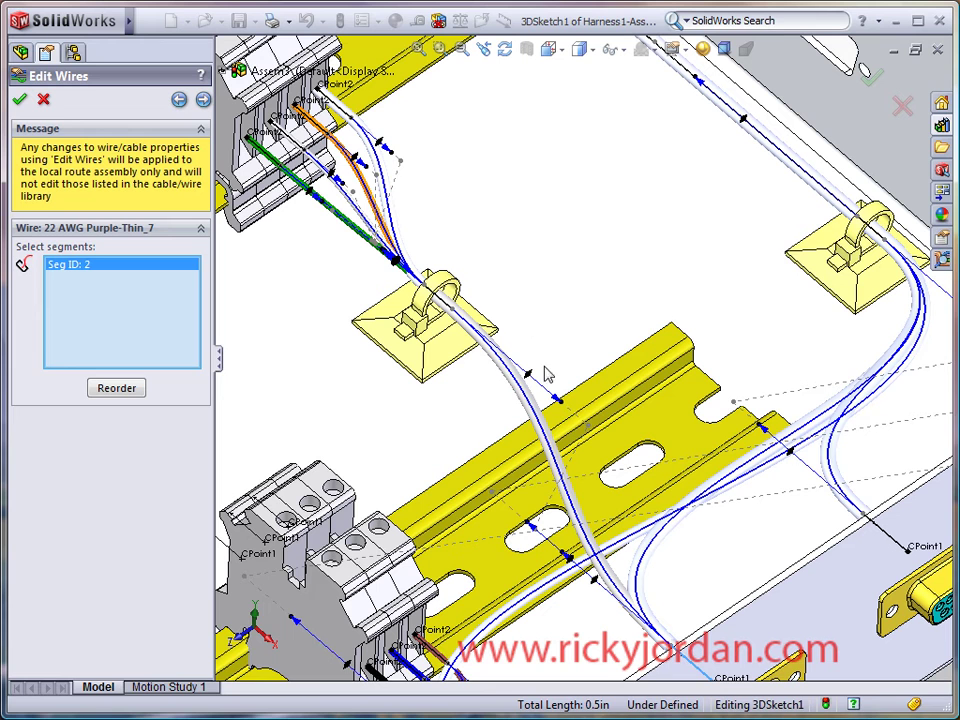
{"action": "left_click", "coordinate": [355, 228]}
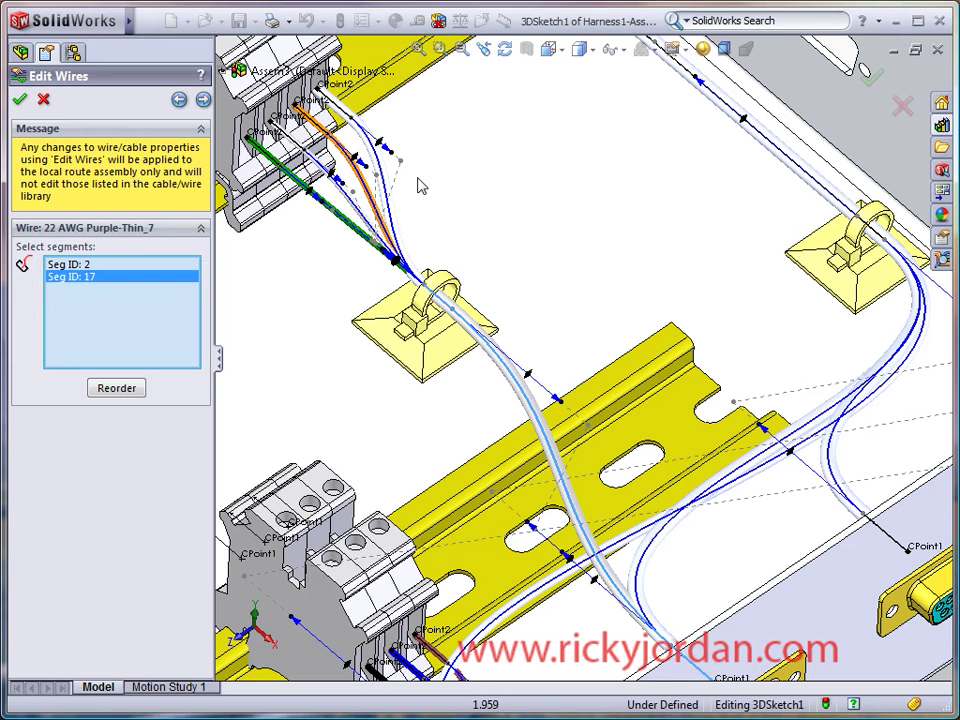
{"action": "left_click", "coordinate": [383, 167]}
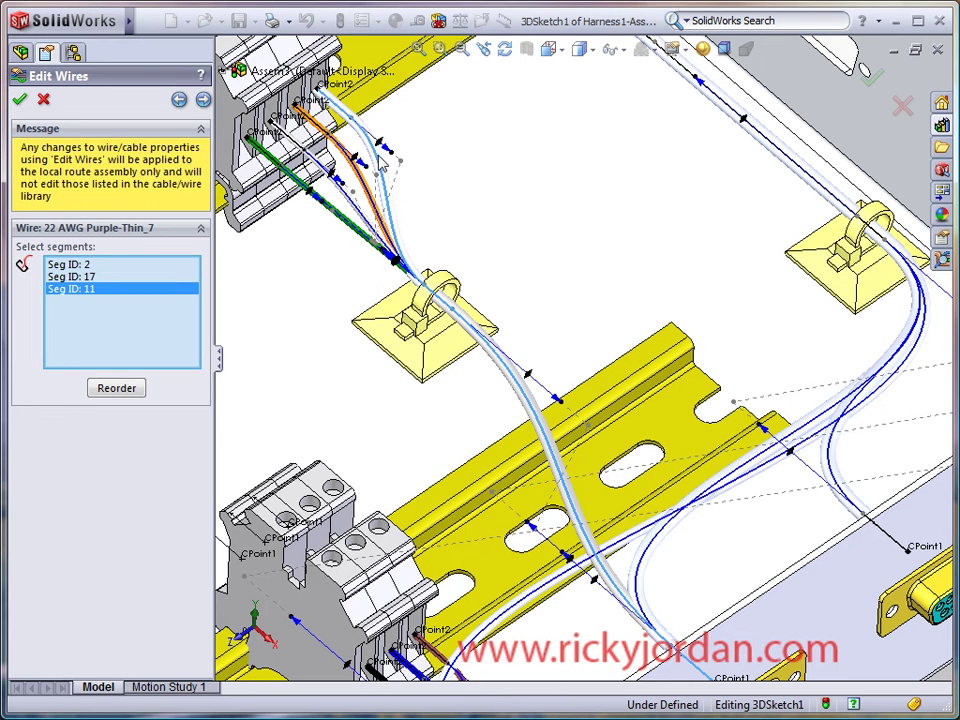
Assign segment 3 near CPoint1 and the long top segment 15 to Red-Thin_8
{"action": "left_click", "coordinate": [203, 100]}
{"action": "scroll", "coordinate": [549, 362], "scroll_direction": "up", "scroll_amount": 3}
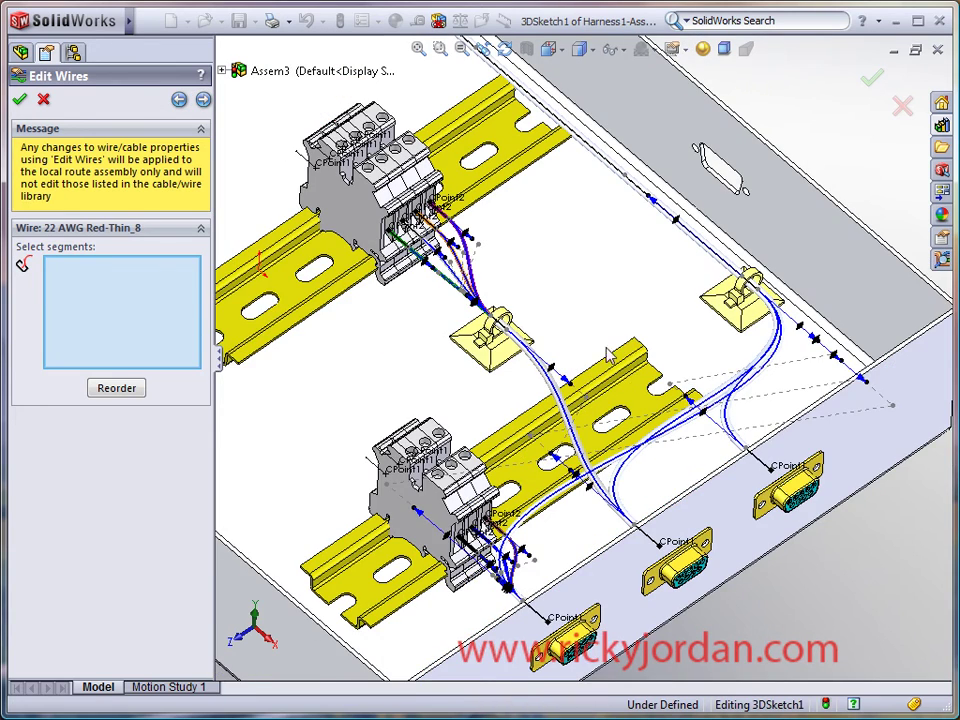
{"action": "middle_click_drag", "start_coordinate": [583, 365], "coordinate": [525, 358], "text": "ctrl"}
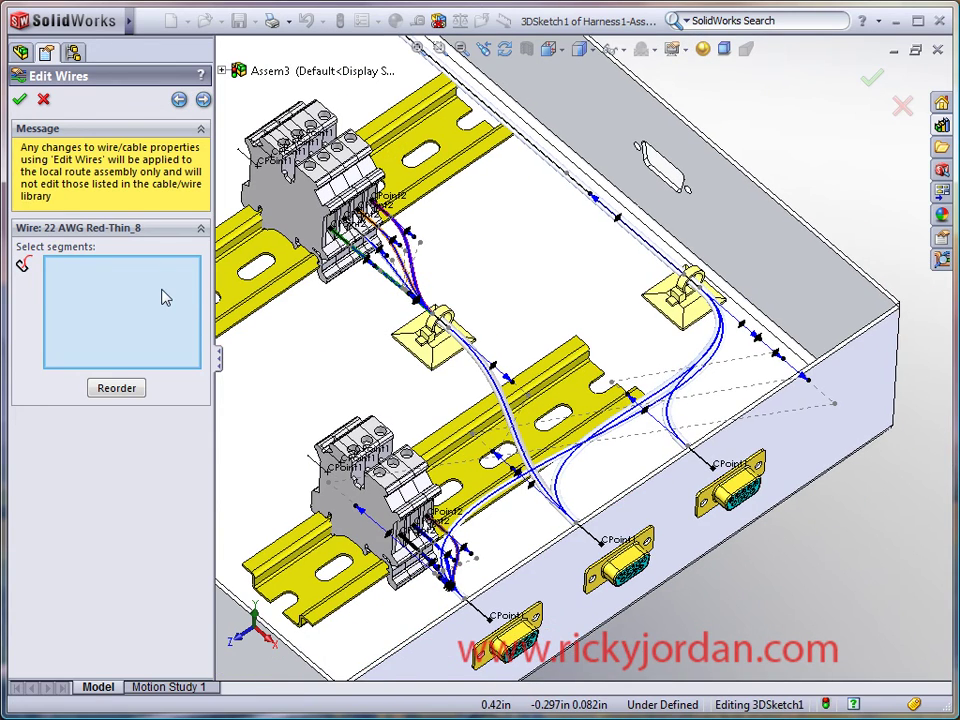
{"action": "left_click", "coordinate": [697, 462]}
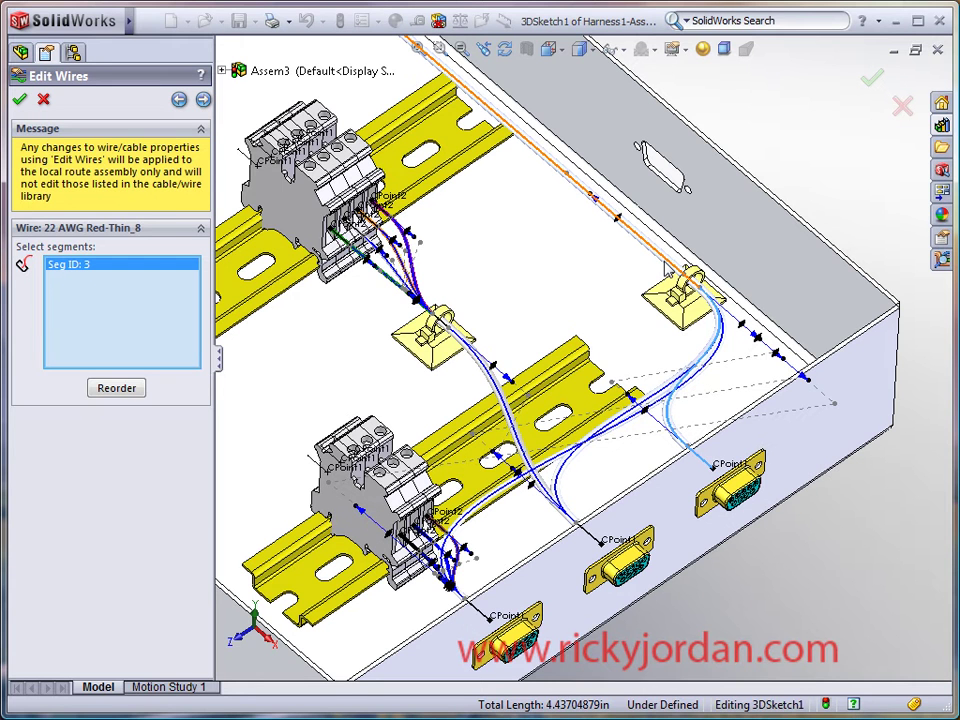
{"action": "left_click", "coordinate": [592, 195]}
{"action": "middle_click_drag", "start_coordinate": [592, 195], "coordinate": [343, 154]}
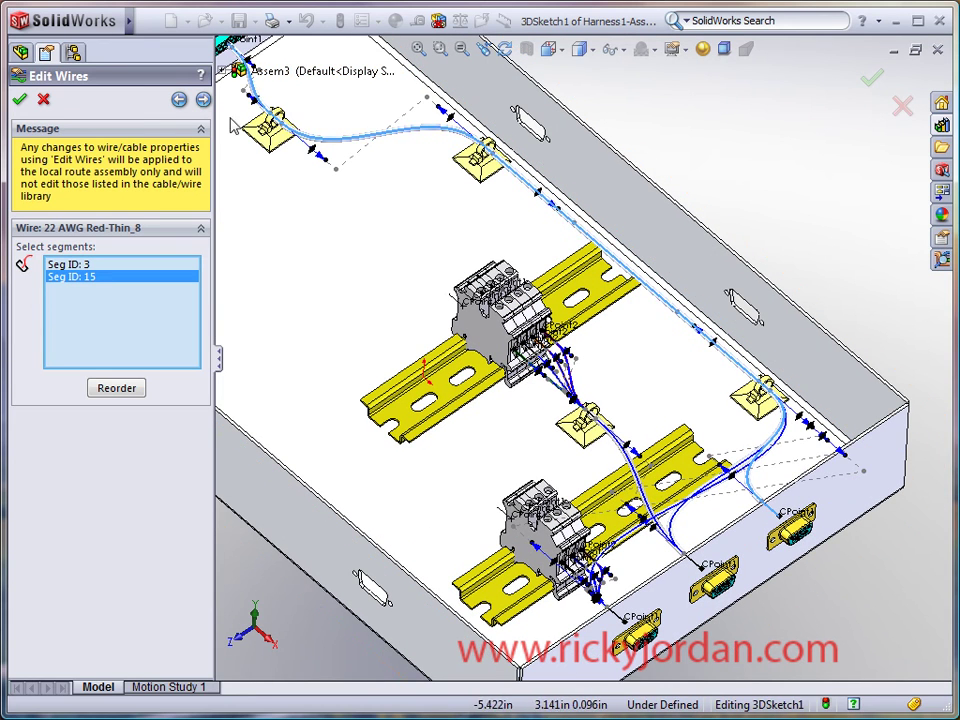
Route White-Thin_9 along segments 1, 14 and 15
{"action": "left_click", "coordinate": [203, 99]}
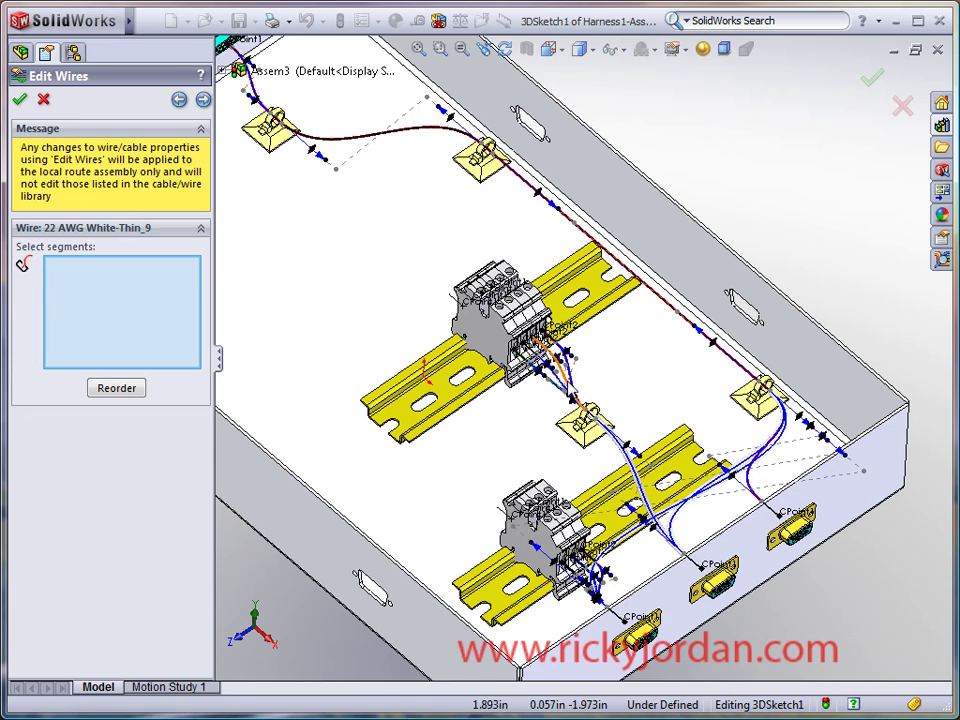
{"action": "scroll", "coordinate": [604, 360], "scroll_direction": "down", "scroll_amount": 3}
{"action": "scroll", "coordinate": [660, 425], "scroll_direction": "up", "scroll_amount": 4}
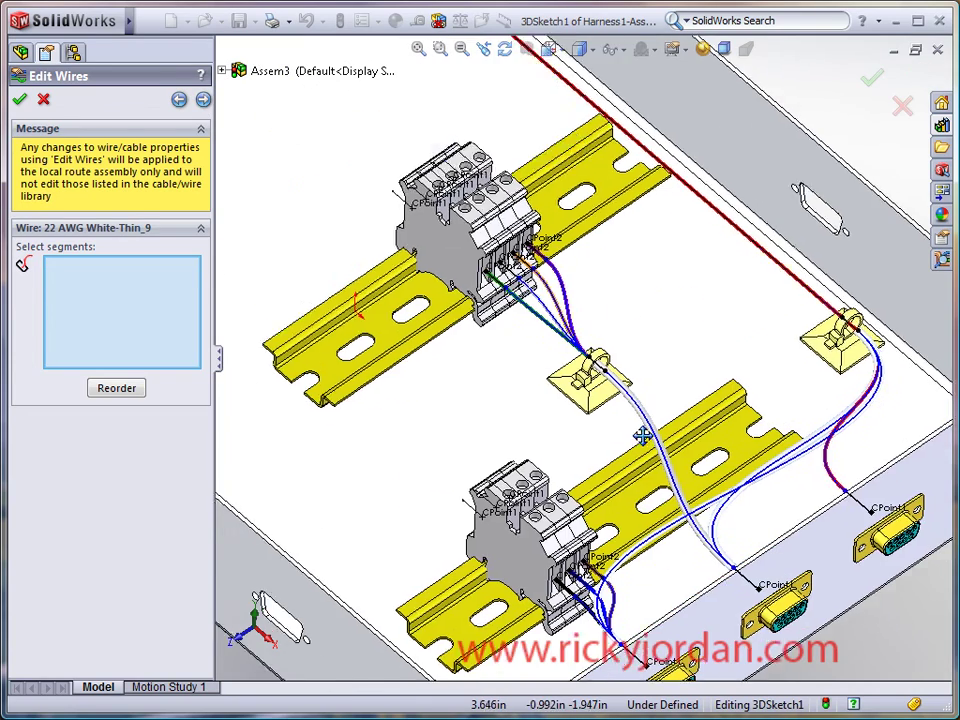
{"action": "scroll", "coordinate": [614, 367], "scroll_direction": "down", "scroll_amount": 3}
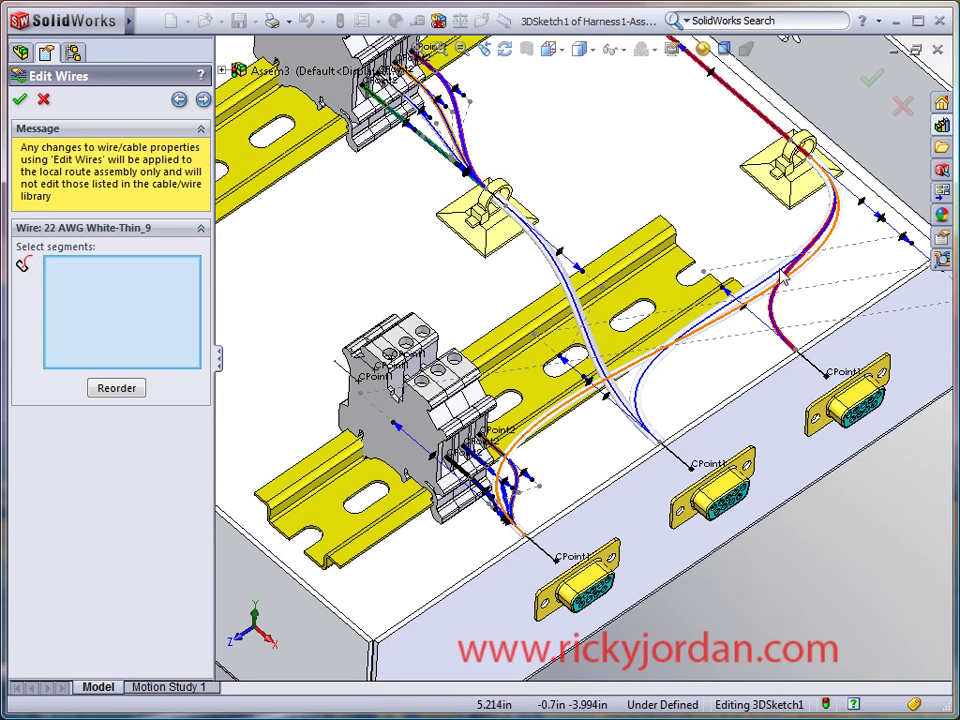
{"action": "middle_click_drag", "start_coordinate": [741, 238], "coordinate": [767, 279], "text": "ctrl"}
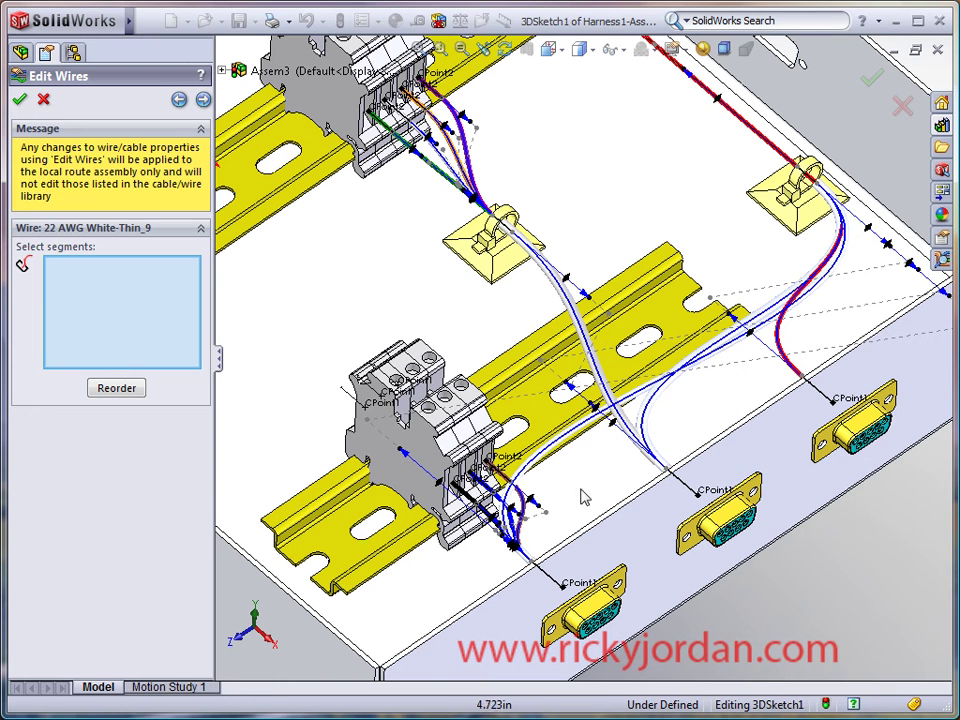
{"action": "left_click", "coordinate": [545, 576]}
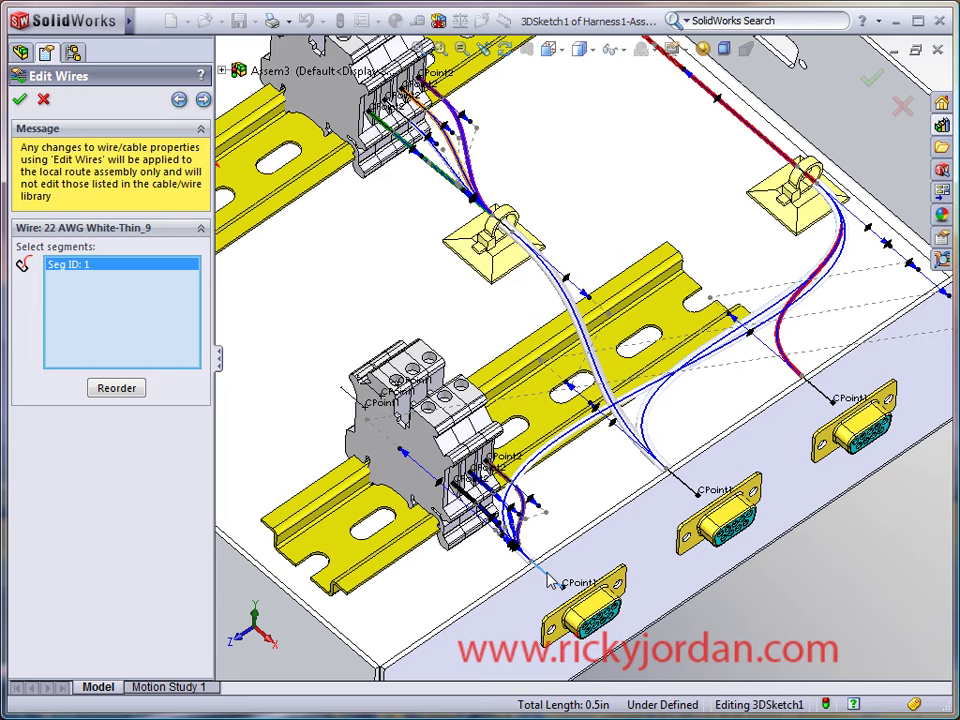
{"action": "left_click", "coordinate": [558, 452]}
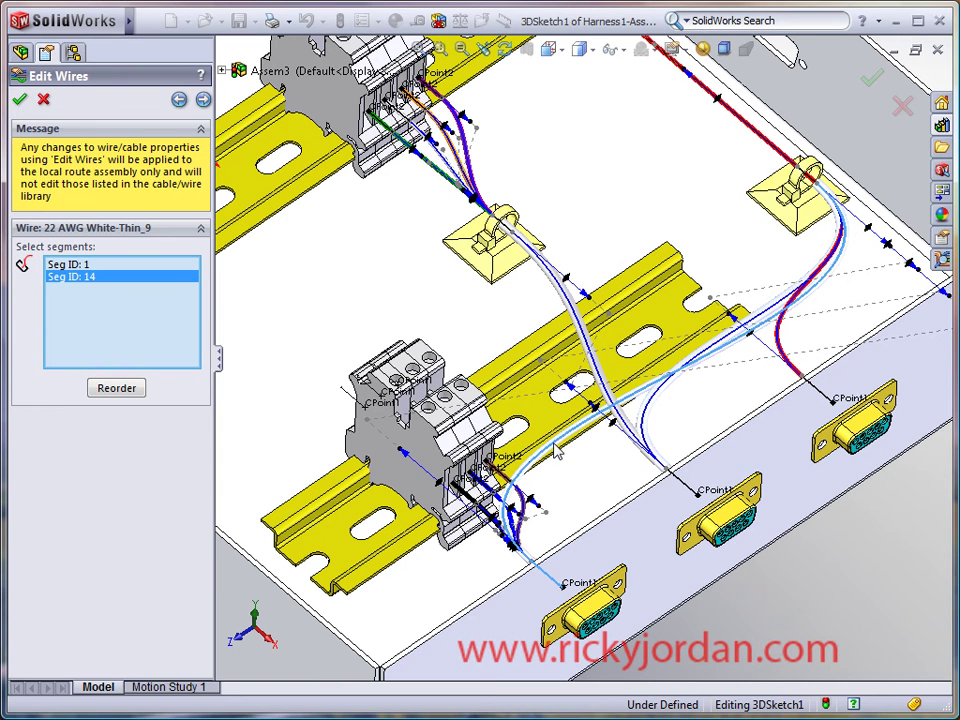
{"action": "left_click", "coordinate": [774, 150]}
{"action": "key", "text": "f"}
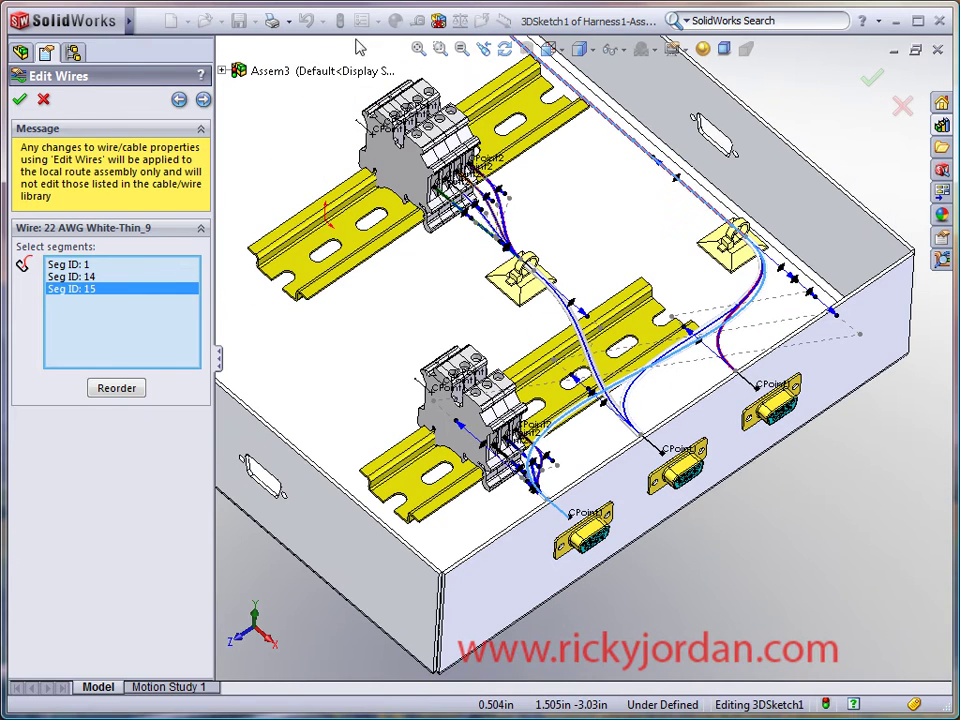
Route Yellow-Thin_10 along segments 2, 16 and 15
{"action": "left_click", "coordinate": [203, 99]}
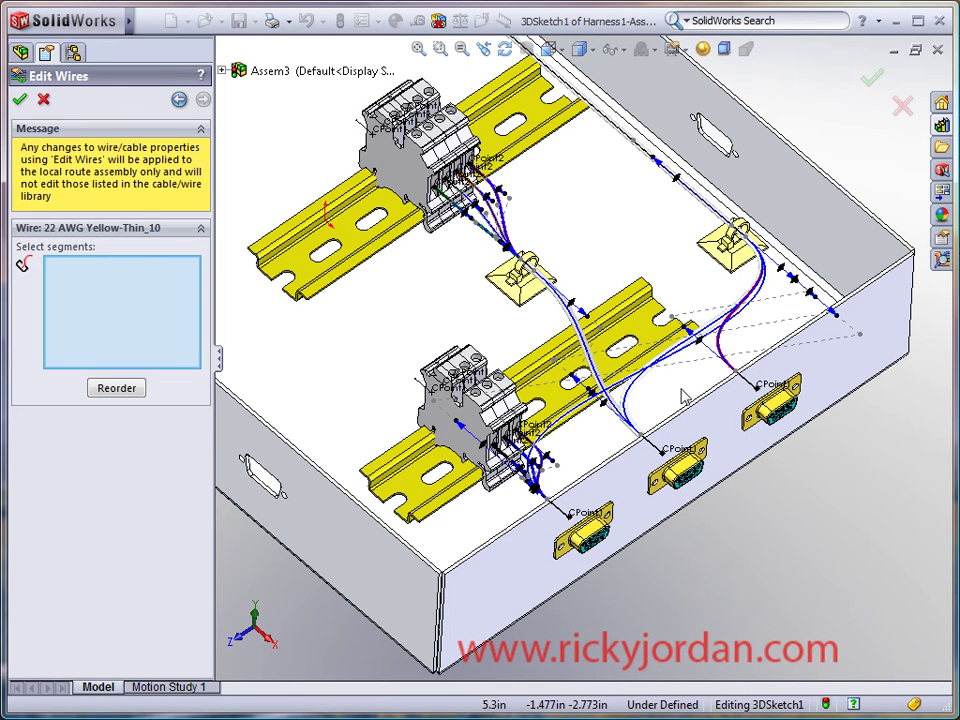
{"action": "scroll", "coordinate": [662, 425], "scroll_direction": "up", "scroll_amount": 5}
{"action": "left_click", "coordinate": [612, 487]}
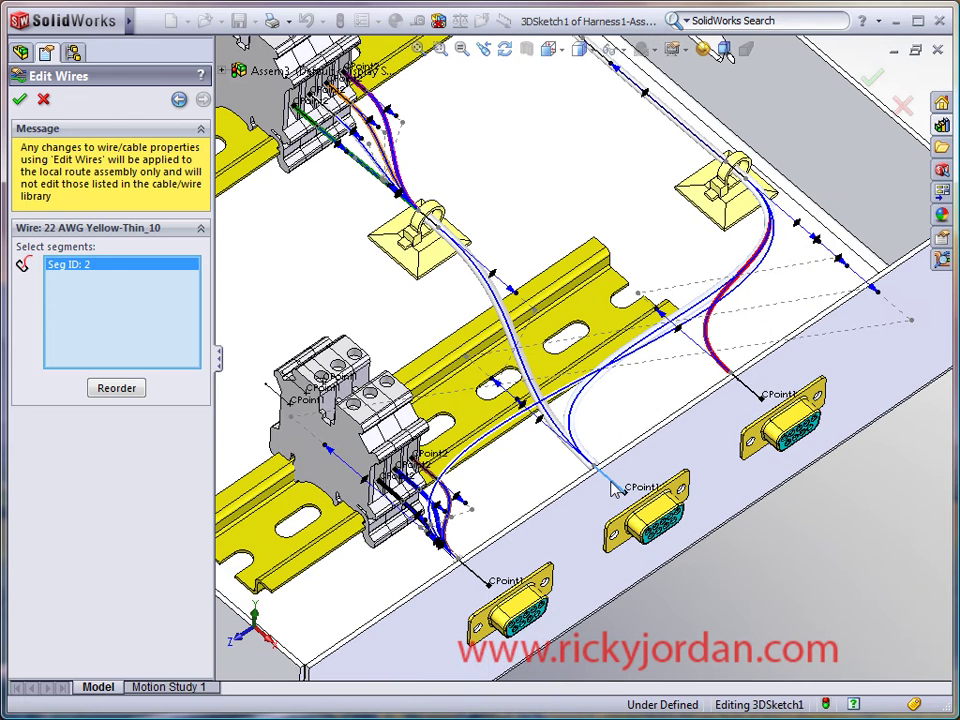
{"action": "left_click", "coordinate": [585, 405]}
{"action": "left_click", "coordinate": [585, 405]}
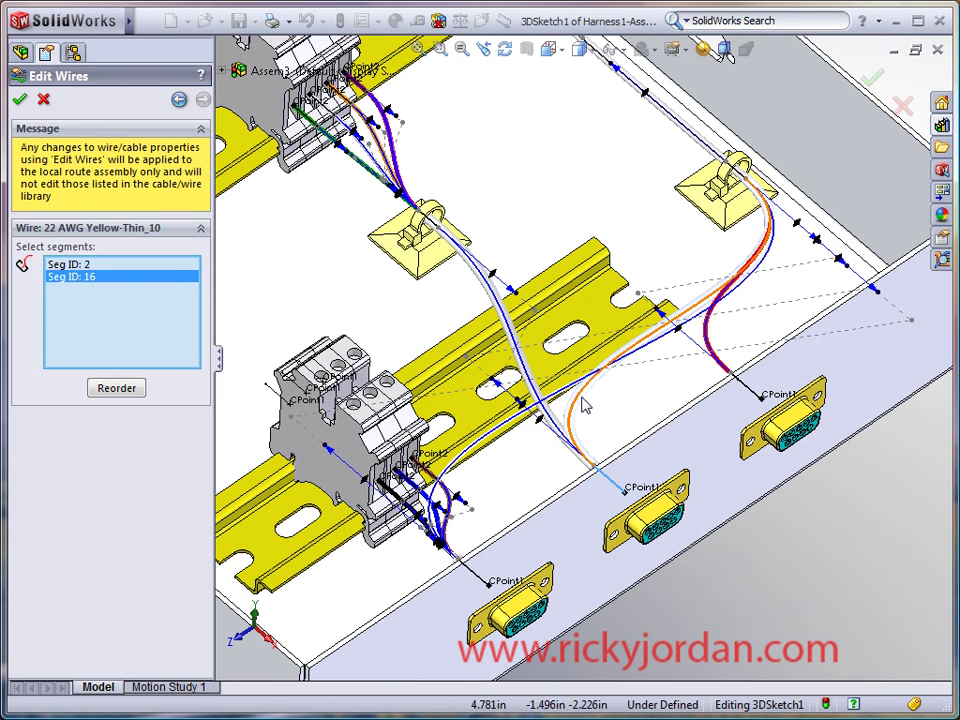
{"action": "left_click", "coordinate": [693, 143]}
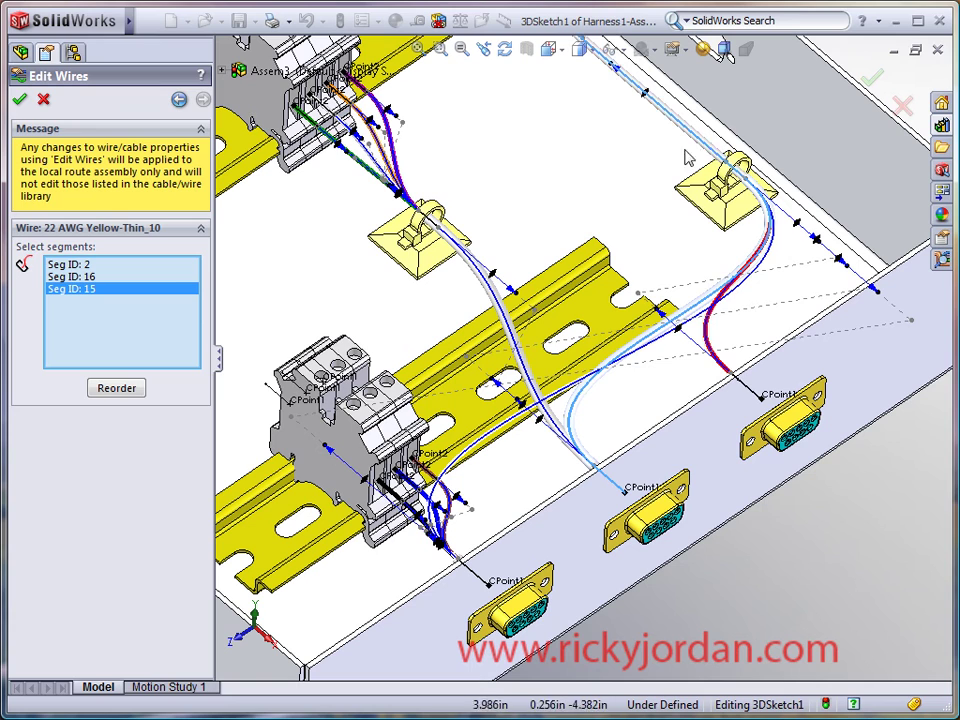
Accept the wire segment assignments so the wire paths are applied to all ten wires
{"action": "left_click", "coordinate": [20, 100]}
{"action": "scroll", "coordinate": [454, 304], "scroll_direction": "down", "scroll_amount": 3}
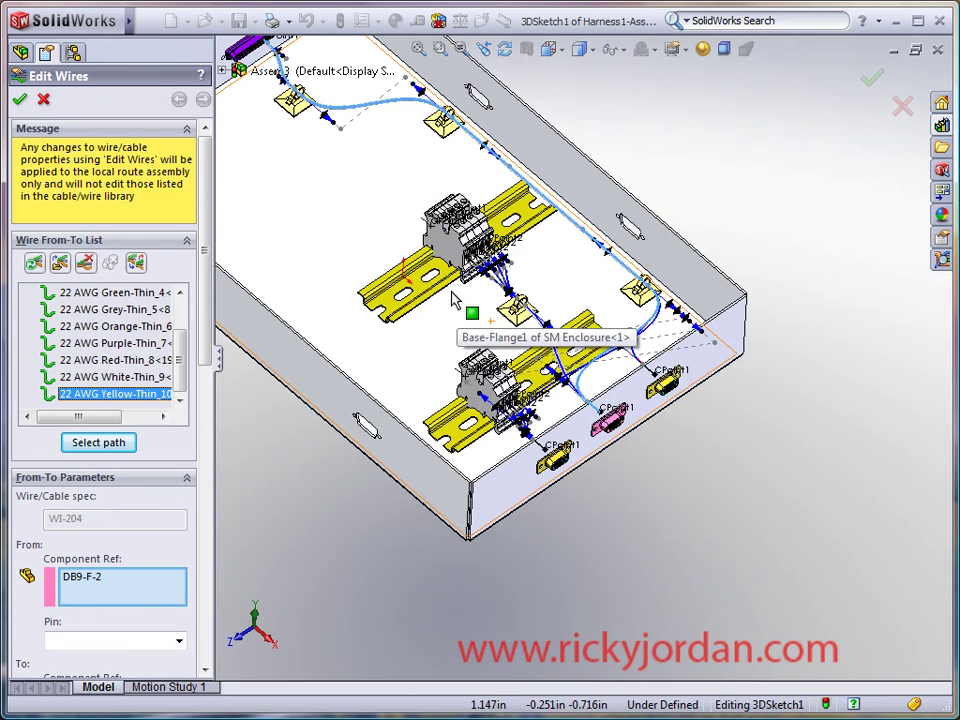
{"action": "middle_click_drag", "start_coordinate": [454, 302], "coordinate": [458, 304], "text": "ctrl"}
{"action": "scroll", "coordinate": [631, 434], "scroll_direction": "down", "scroll_amount": 10}
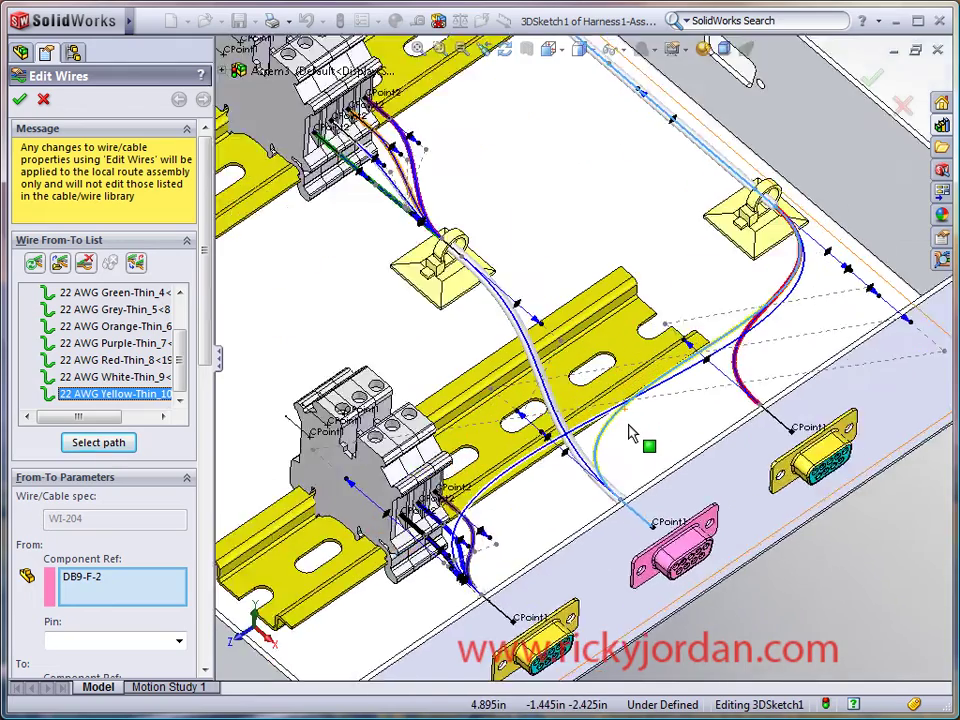
{"action": "scroll", "coordinate": [631, 434], "scroll_direction": "up", "scroll_amount": 8}
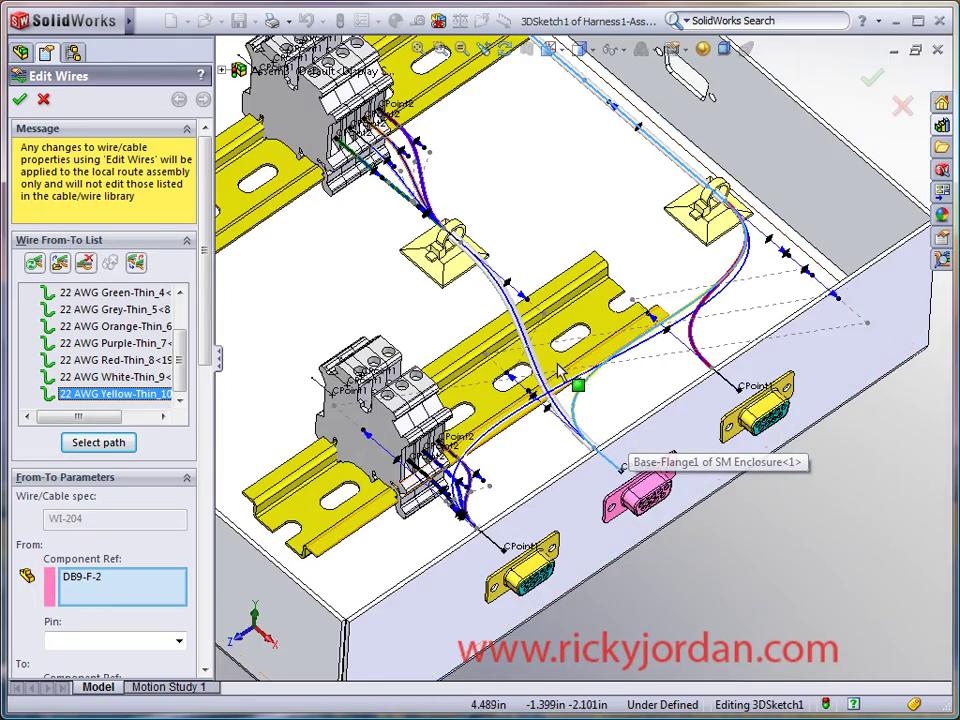
{"action": "mouse_move", "coordinate": [557, 347]}
{"action": "middle_mouse_down"}
{"action": "mouse_move", "coordinate": [574, 289]}
{"action": "mouse_move", "coordinate": [579, 306]}
{"action": "mouse_move", "coordinate": [553, 326]}
{"action": "middle_mouse_up"}
Scroll the wire list to review routed lengths, such as 20.994in for Yellow-Thin_10
{"action": "scroll", "coordinate": [557, 335], "scroll_direction": "up", "scroll_amount": 4}
{"action": "scroll", "coordinate": [573, 306], "scroll_direction": "down", "scroll_amount": 4}
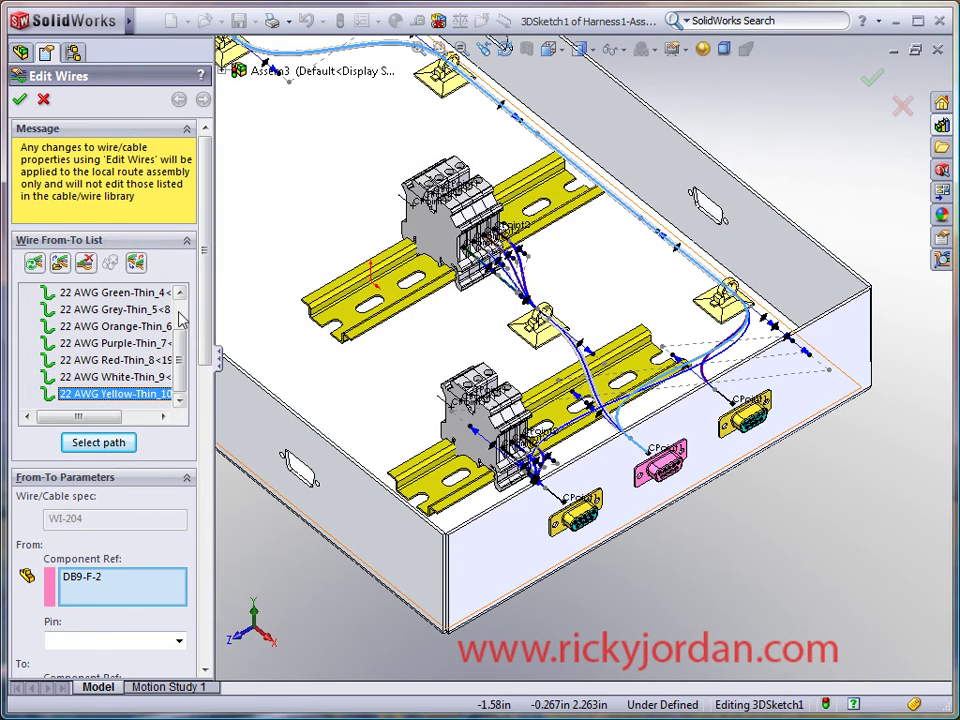
{"action": "scroll", "coordinate": [187, 333], "scroll_direction": "up", "scroll_amount": 2}
{"action": "scroll", "coordinate": [187, 333], "scroll_direction": "up", "scroll_amount": 1}
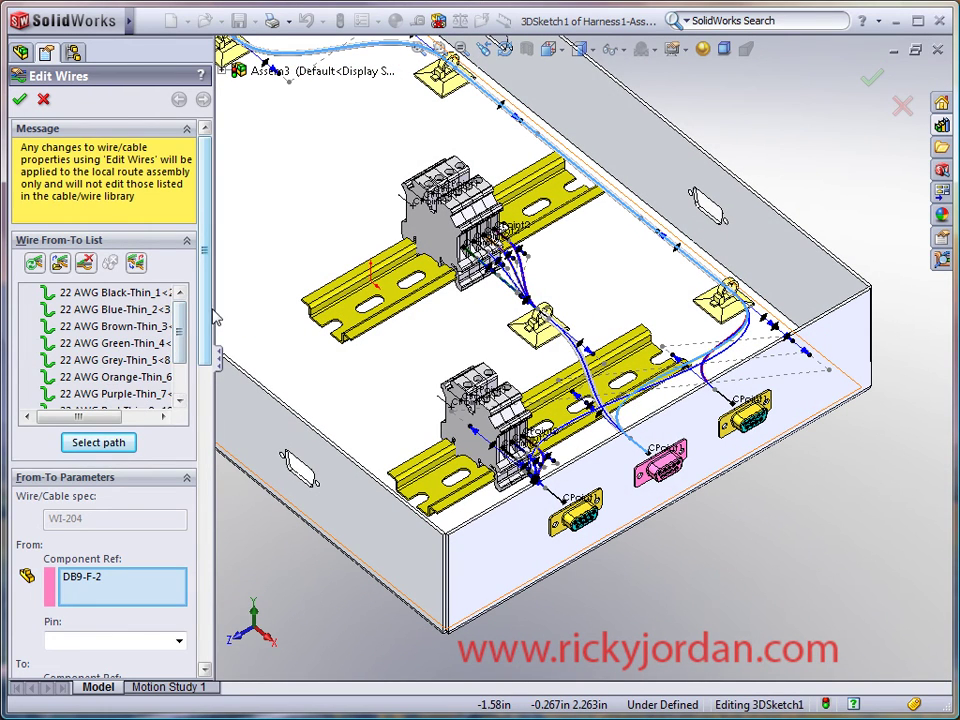
{"action": "left_click_drag", "start_coordinate": [214, 318], "coordinate": [235, 333]}
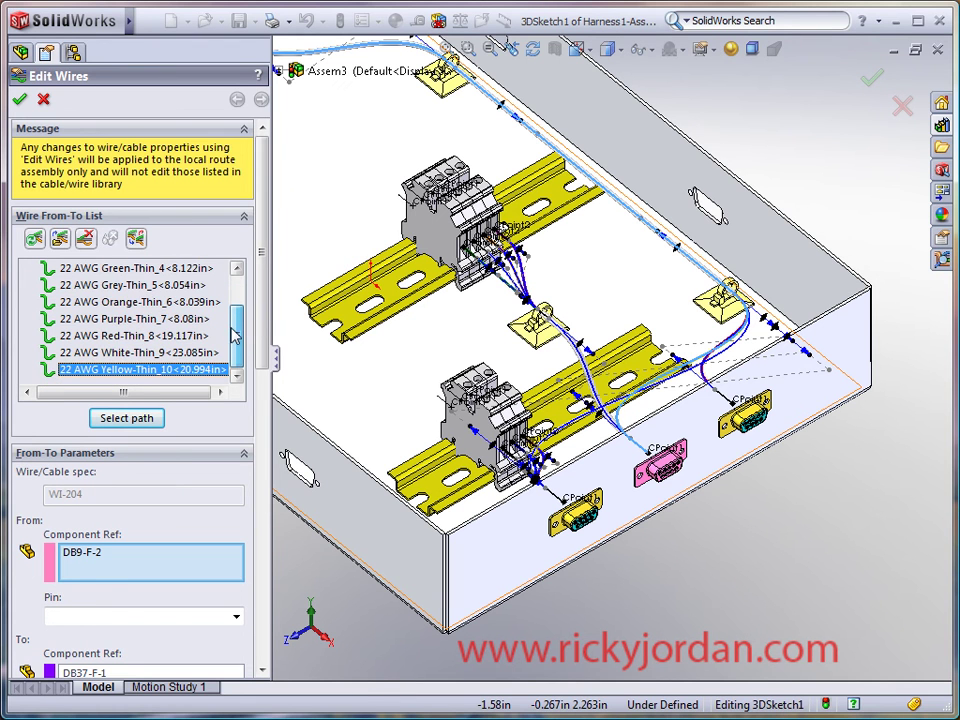
{"action": "scroll", "coordinate": [235, 333], "scroll_direction": "up", "scroll_amount": 3}
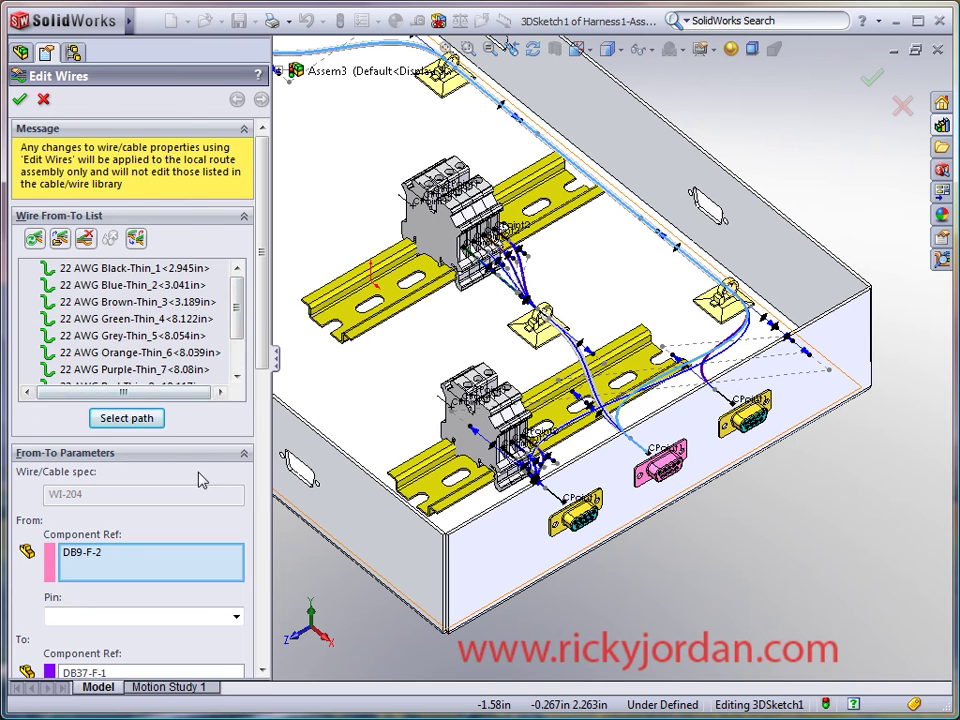
{"action": "scroll", "coordinate": [200, 480], "scroll_direction": "down", "scroll_amount": 5}
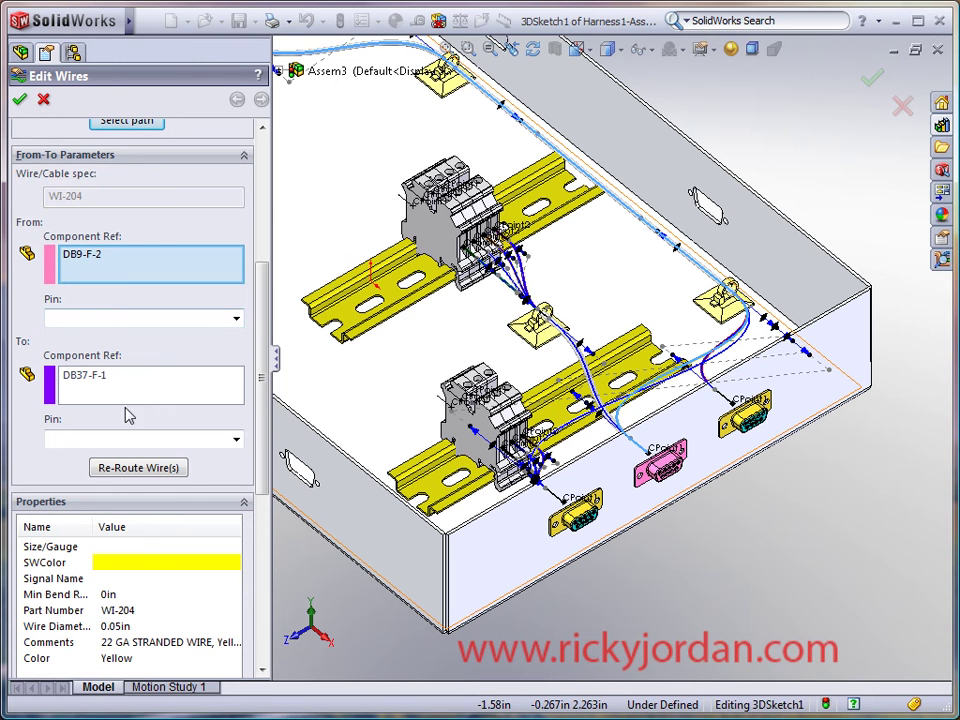
{"action": "scroll", "coordinate": [112, 318], "scroll_direction": "down", "scroll_amount": 3}
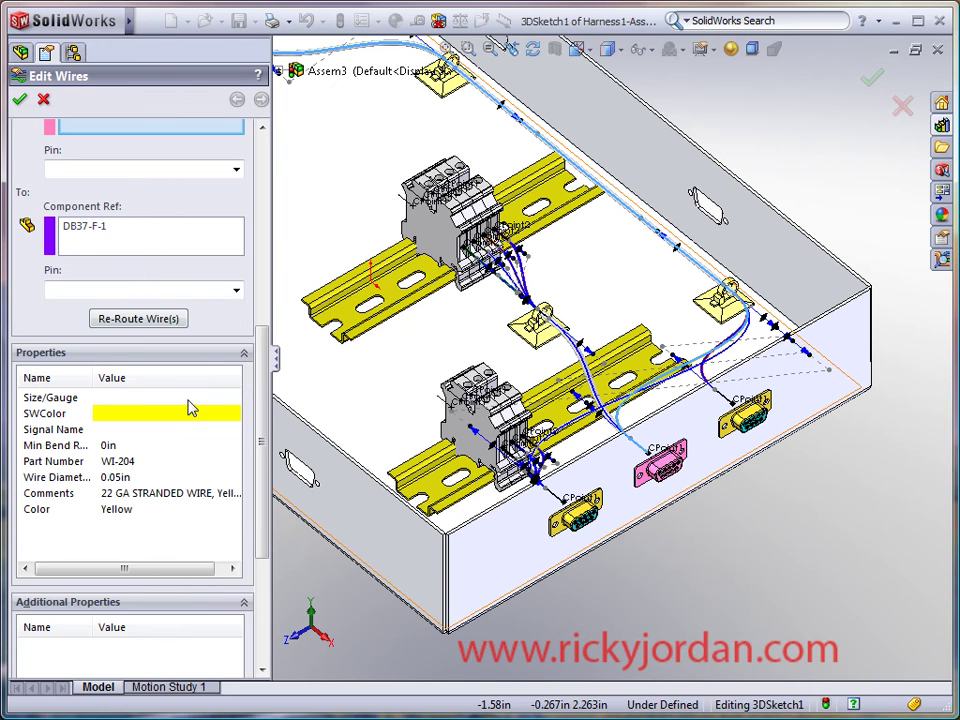
{"action": "scroll", "coordinate": [192, 408], "scroll_direction": "down", "scroll_amount": 5}
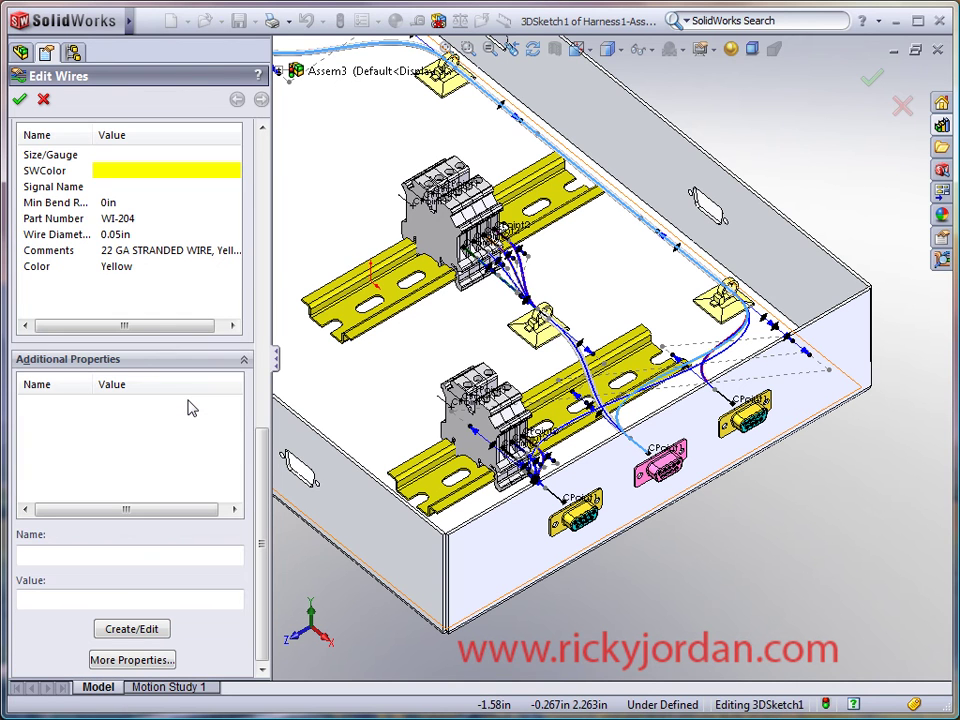
Open Edit Attributes and review routed and cutting lengths for wires WI-200 to WI-209
{"action": "left_click", "coordinate": [148, 660]}
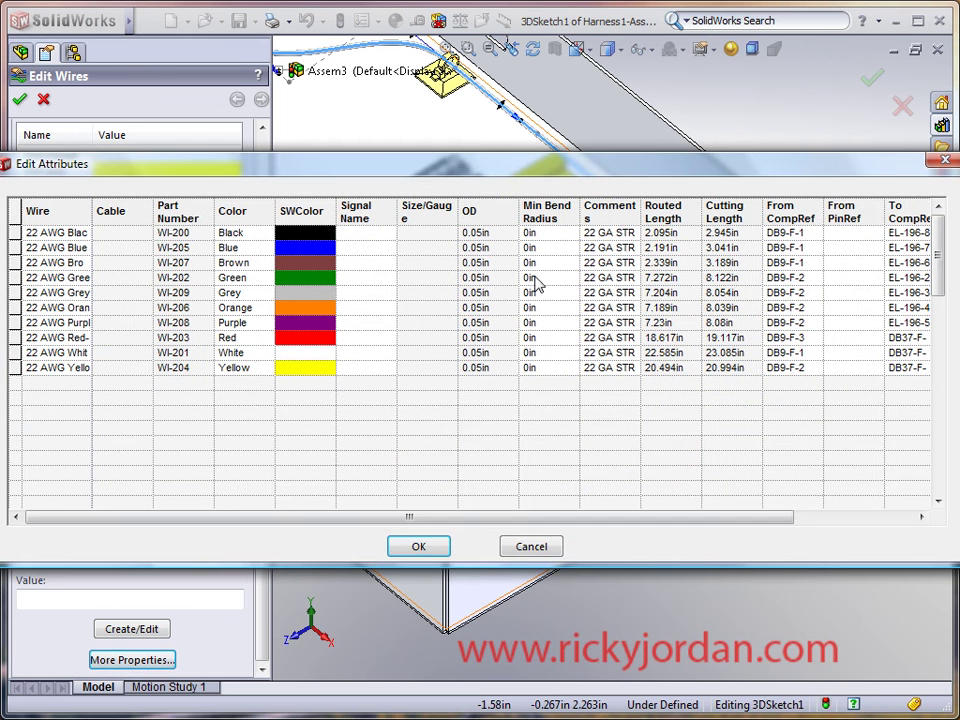
{"action": "left_click_drag", "start_coordinate": [549, 521], "coordinate": [658, 521]}
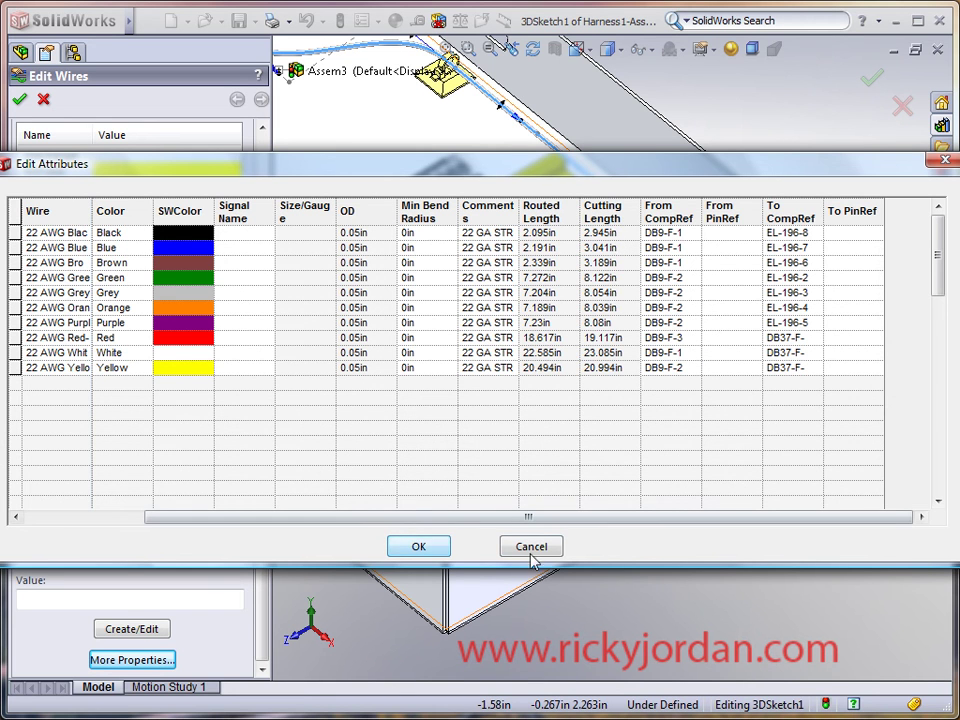
{"action": "left_click_drag", "start_coordinate": [622, 527], "coordinate": [500, 527]}
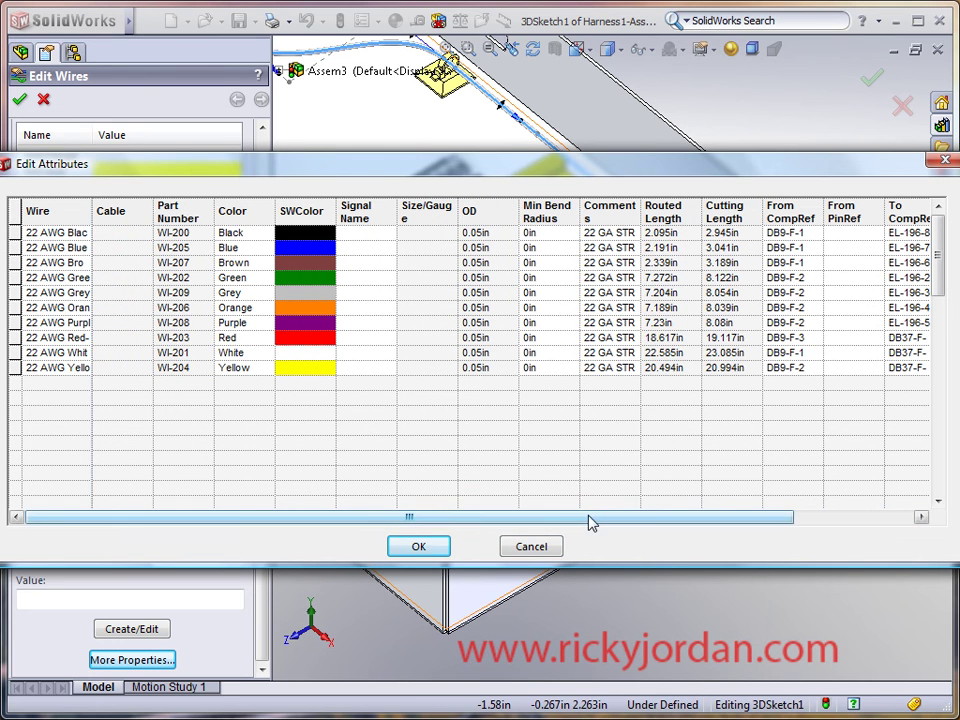
Accept the wire attributes and the wire edits, then shift the enclosure view right and down
{"action": "left_click", "coordinate": [430, 546]}
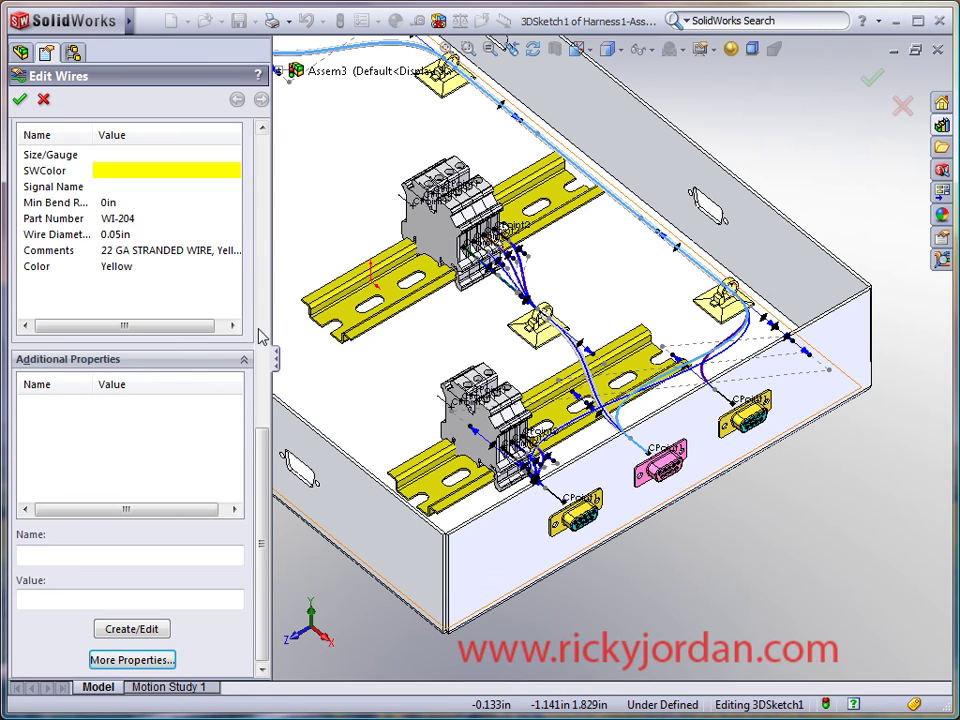
{"action": "scroll", "coordinate": [265, 401], "scroll_direction": "up", "scroll_amount": 2}
{"action": "scroll", "coordinate": [265, 401], "scroll_direction": "up", "scroll_amount": 5}
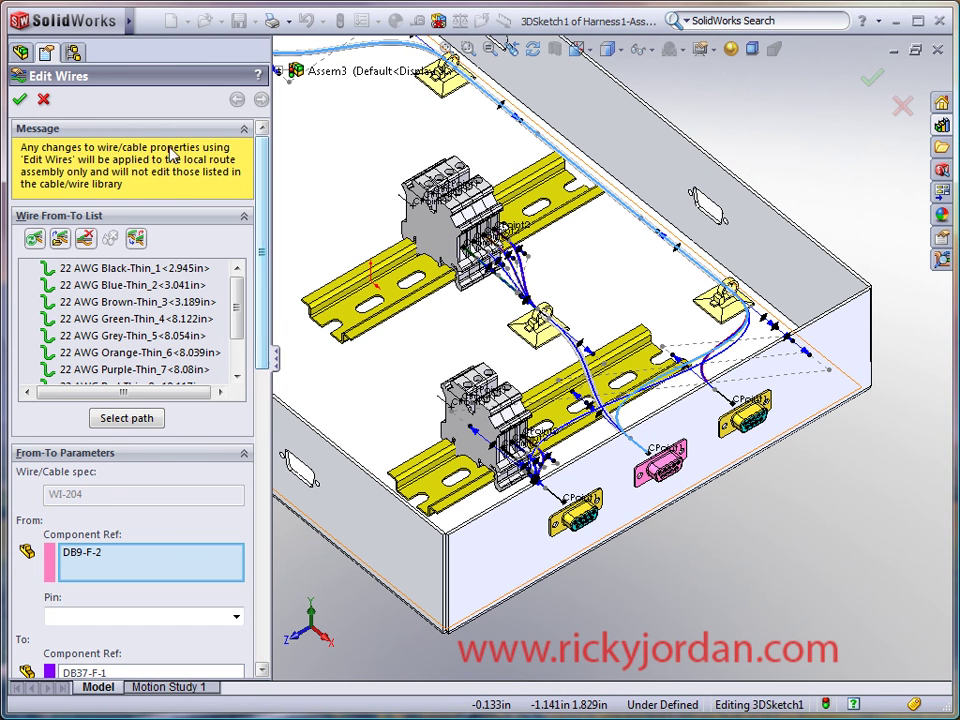
{"action": "left_click", "coordinate": [20, 100]}
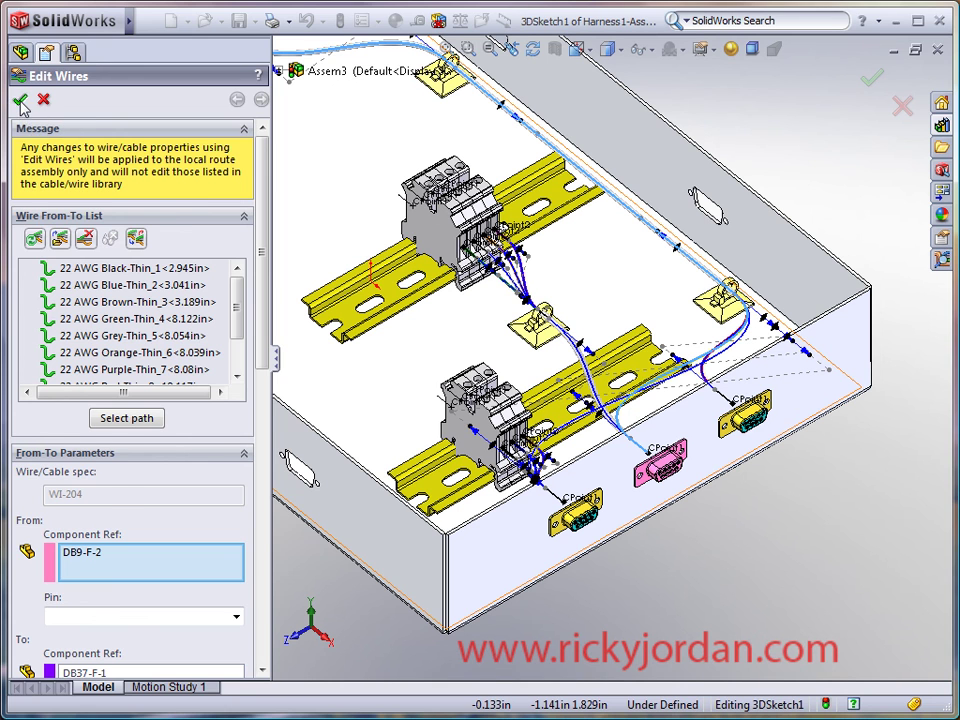
{"action": "scroll", "coordinate": [492, 303], "scroll_direction": "up", "scroll_amount": 3}
{"action": "key", "text": "ctrl+Right"}
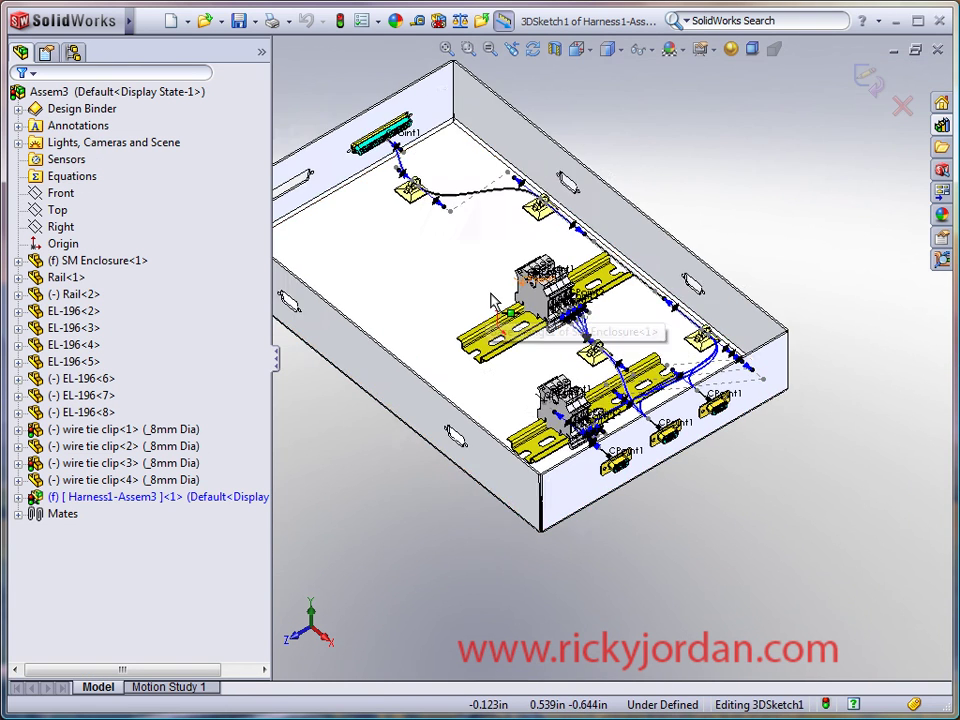
{"action": "key", "text": "ctrl+Right"}
{"action": "key", "text": "ctrl+Down"}
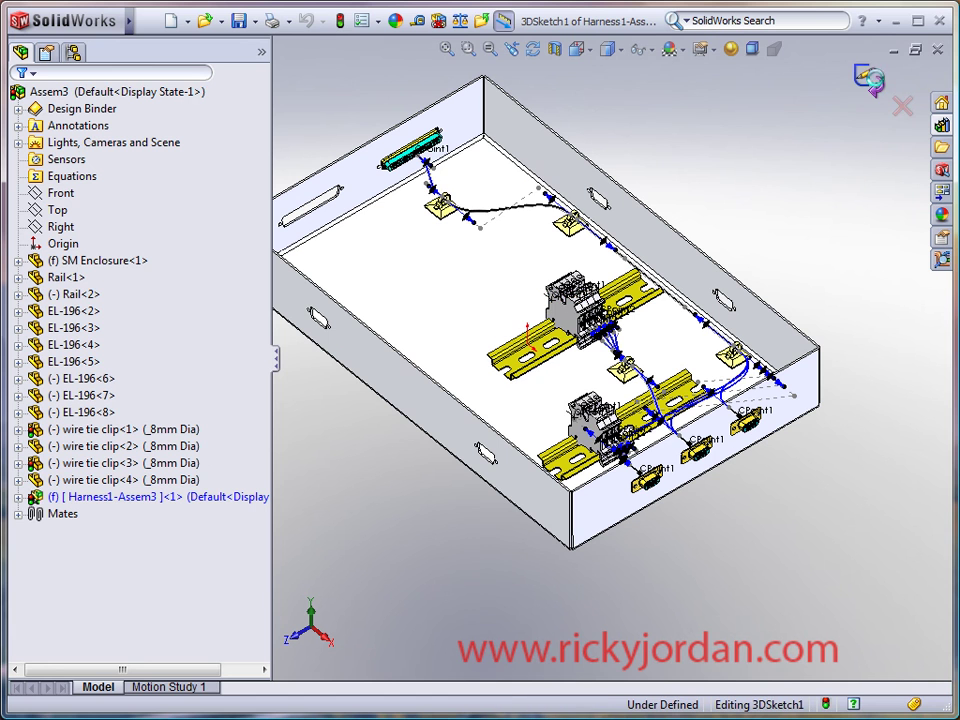
Exit the 3D route sketch and the harness sub-assembly, returning to top-level Assem3
{"action": "left_click", "coordinate": [870, 80]}
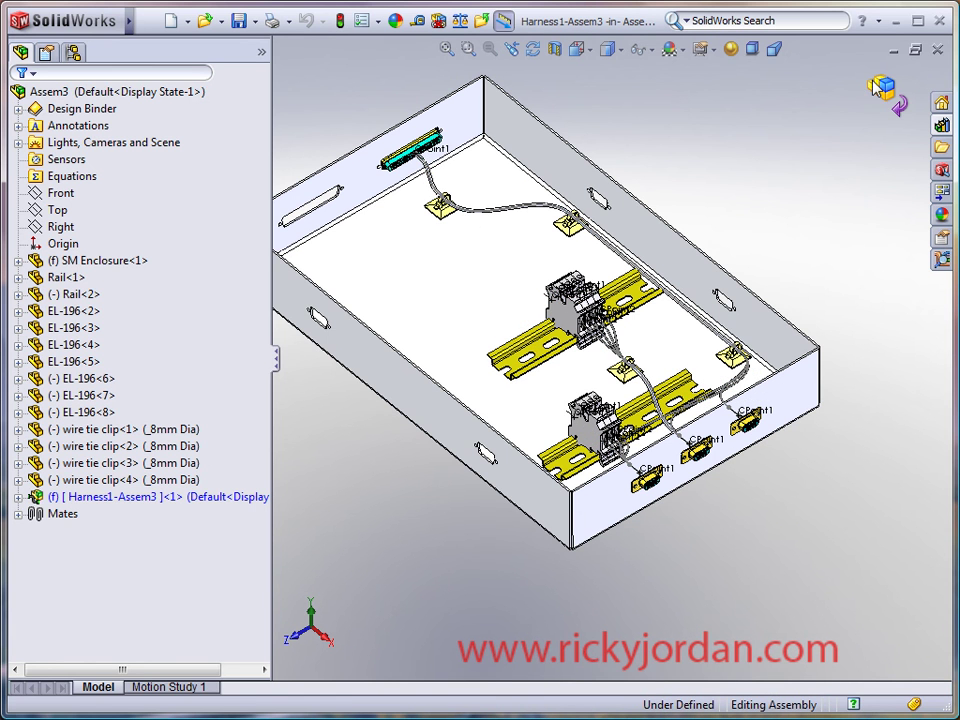
{"action": "scroll", "coordinate": [774, 210], "scroll_direction": "down", "scroll_amount": 2}
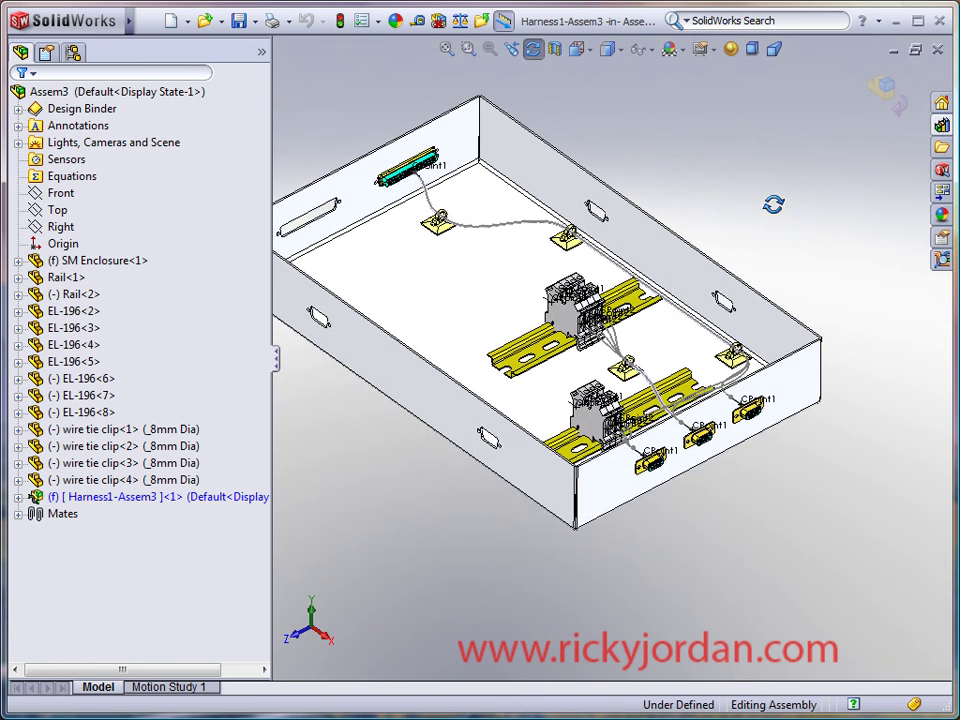
{"action": "scroll", "coordinate": [689, 302], "scroll_direction": "down", "scroll_amount": 2}
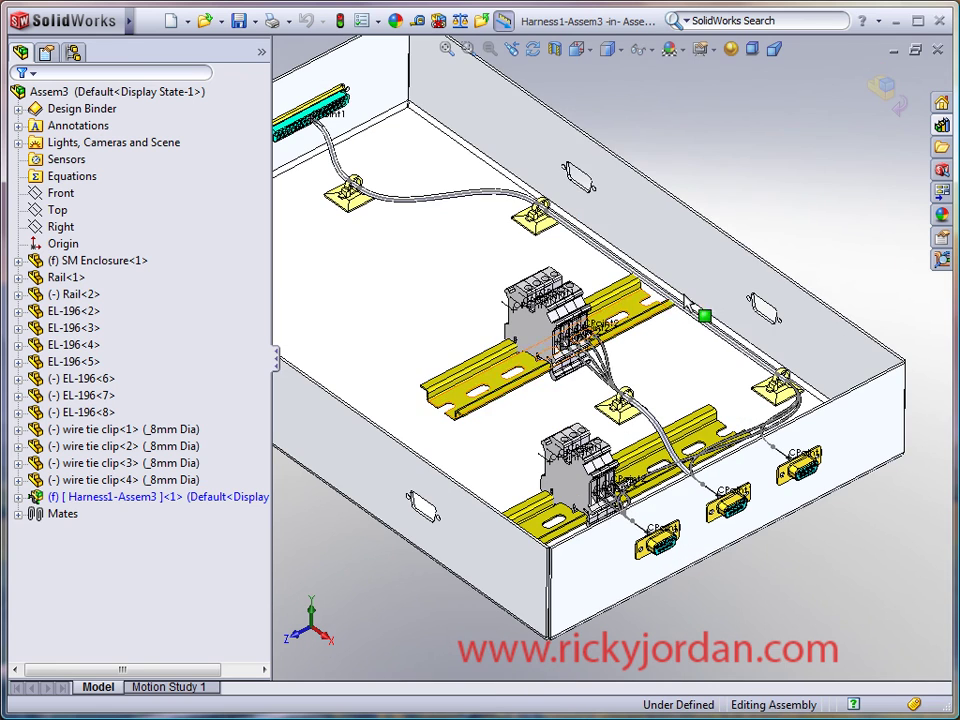
{"action": "left_click", "coordinate": [884, 93]}
{"action": "scroll", "coordinate": [671, 294], "scroll_direction": "up", "scroll_amount": 3}
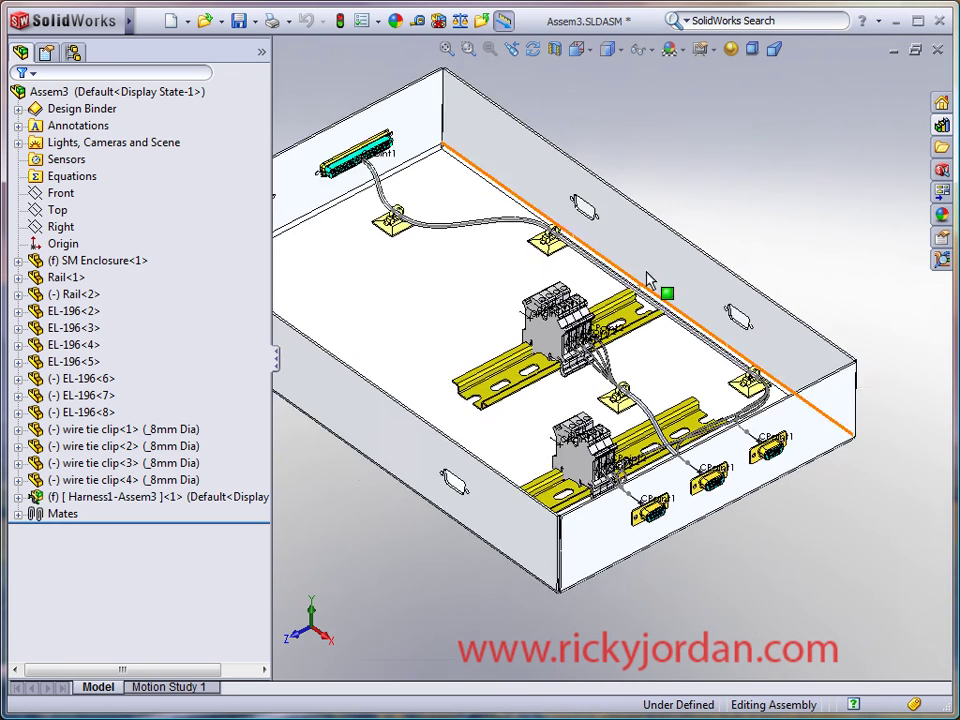
{"action": "scroll", "coordinate": [506, 326], "scroll_direction": "down", "scroll_amount": 3}
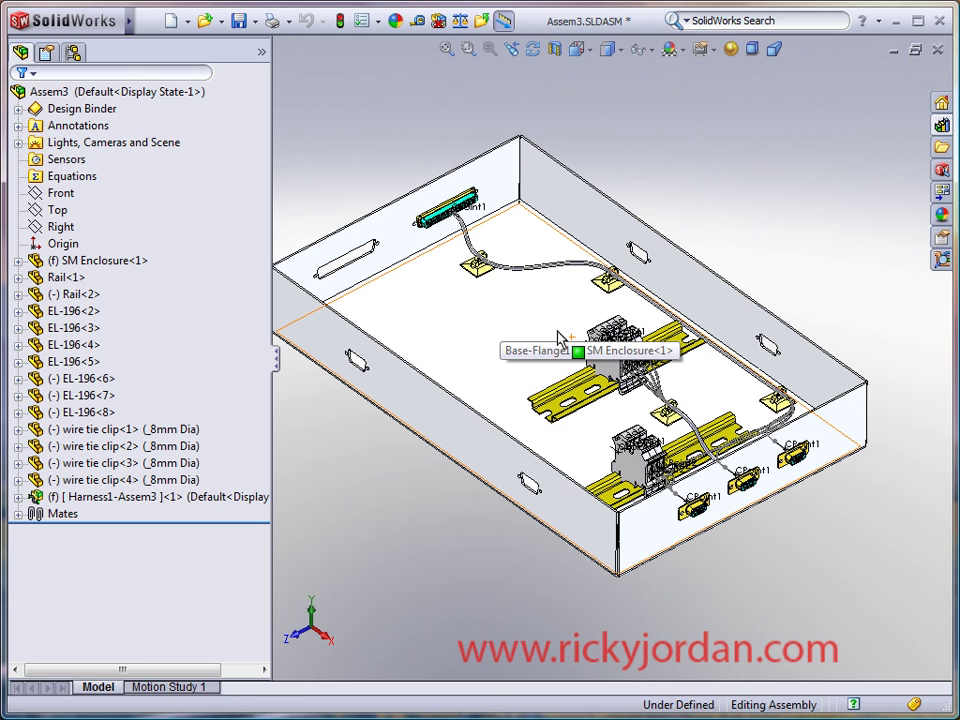